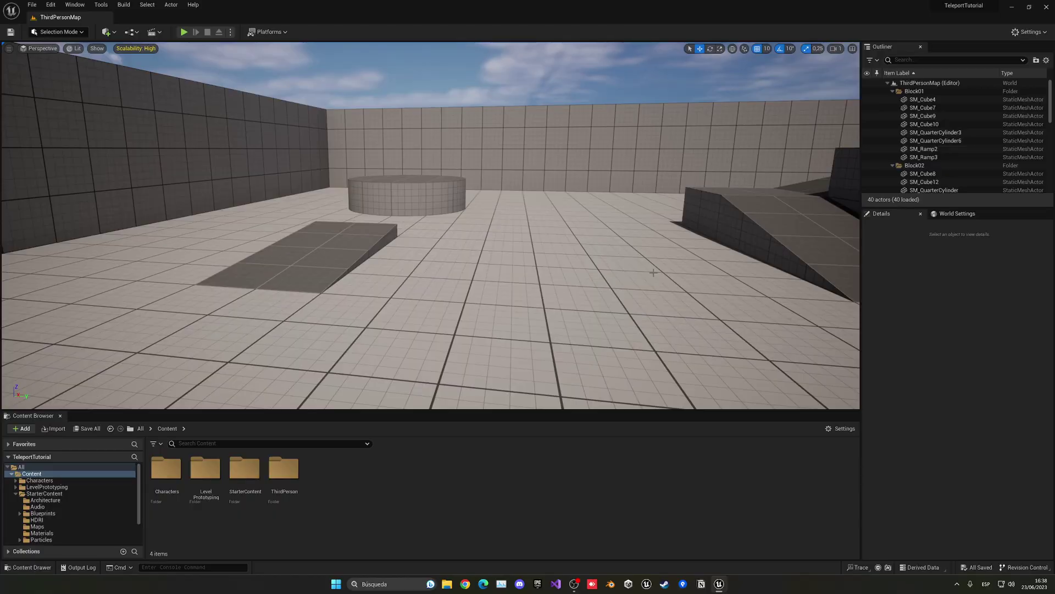
Create an Actor Blueprint class named BP_TeleportDoor in the Content folder and dock its editor beside the level.
right_click(357, 478)
click(396, 242)
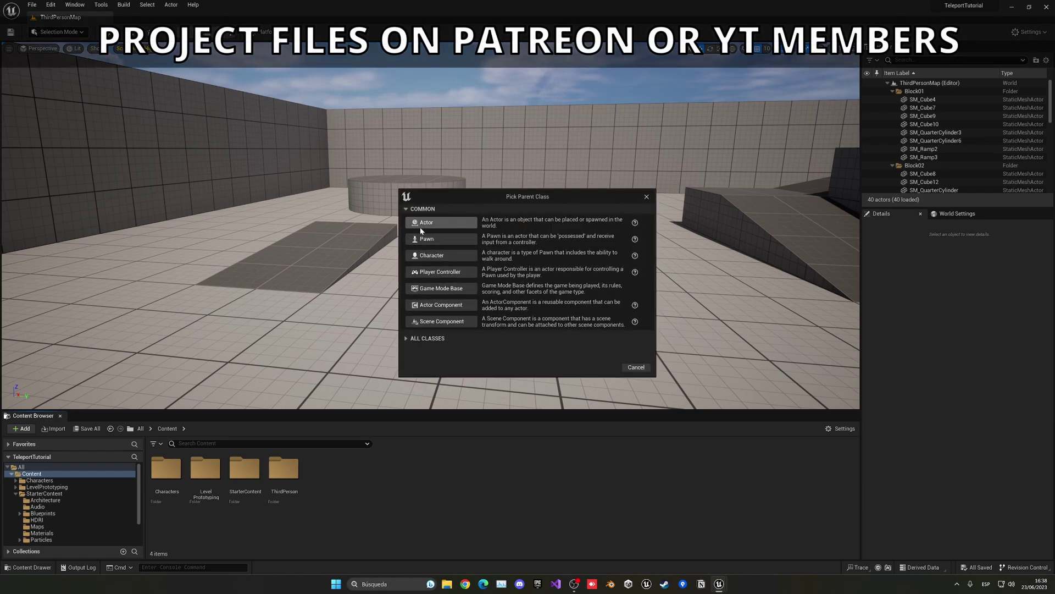
click(420, 227)
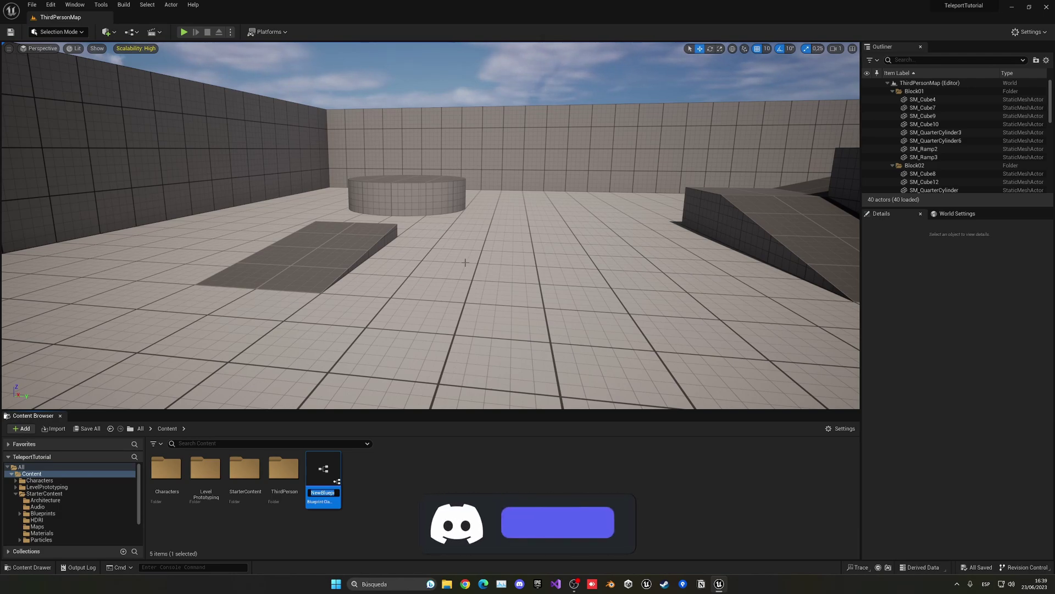
text(BP_)
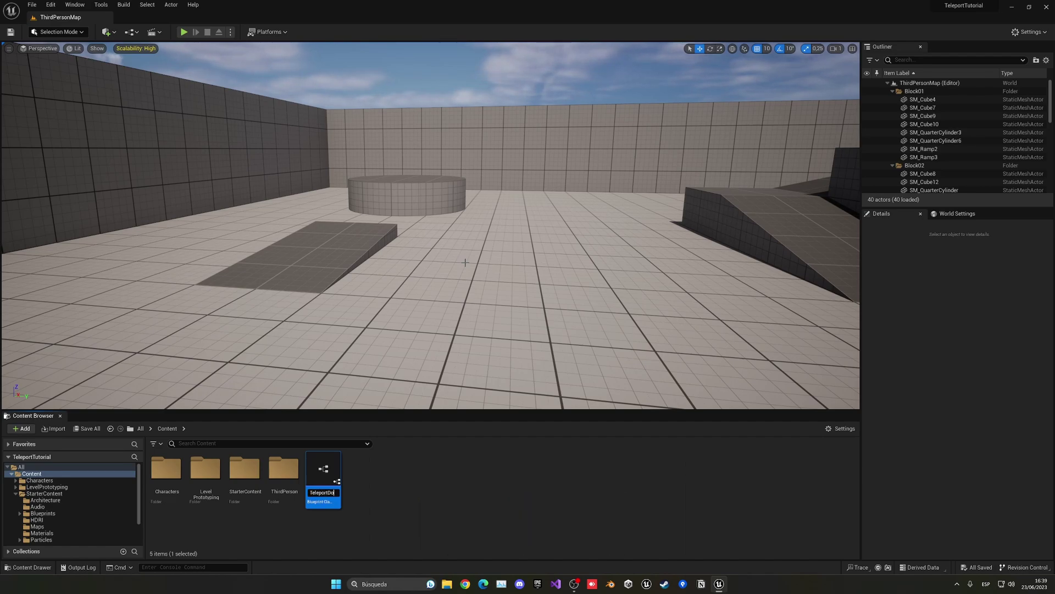
text(TeleportDoor)
key(Return)
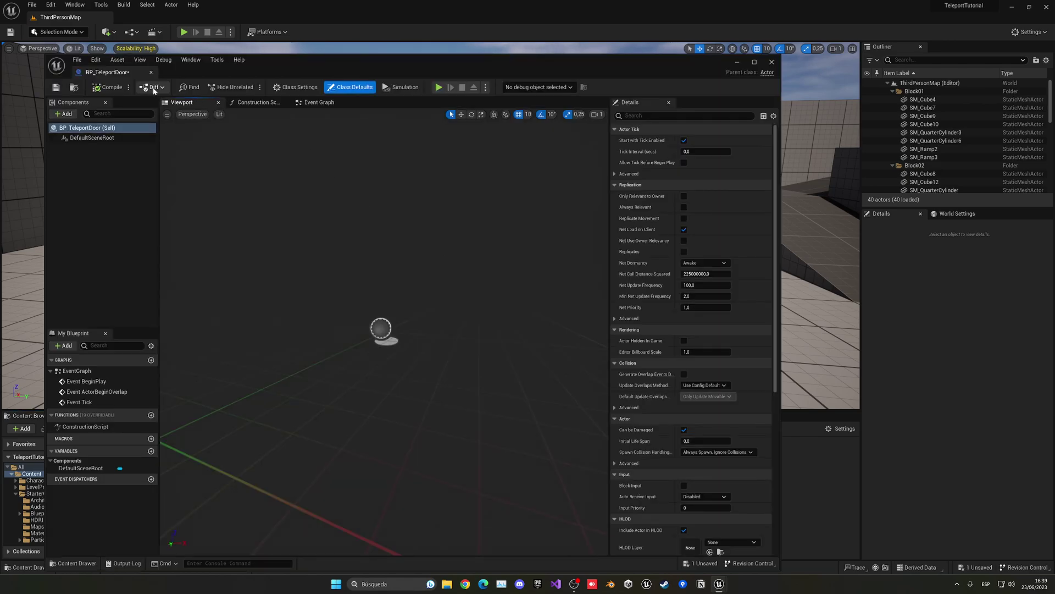
drag(142, 73, 143, 20)
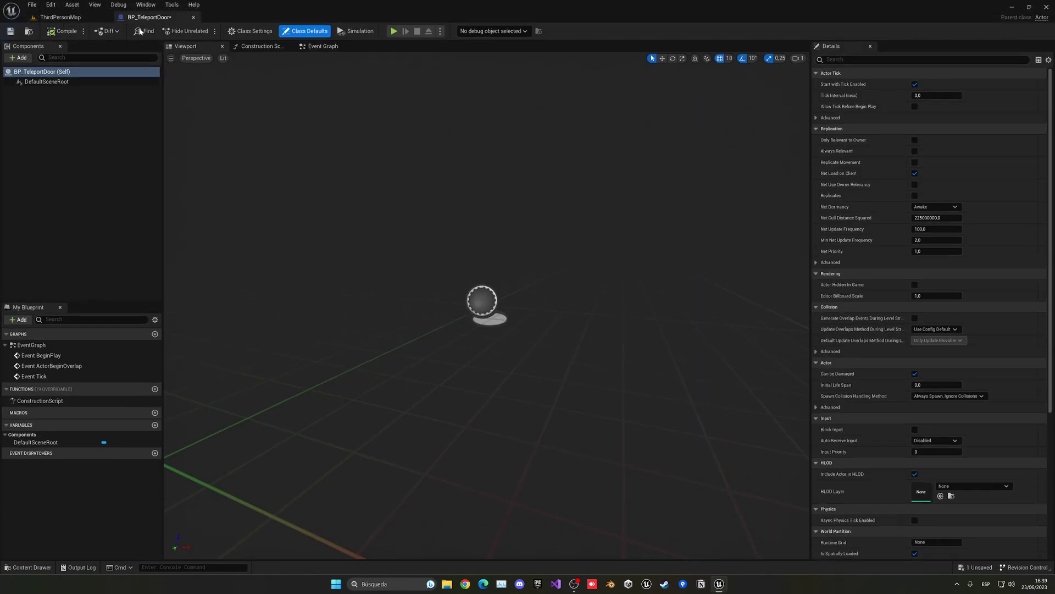
Look through the StarterContent folder and check where the Starter Content pack can be added to the project, without adding it.
click(68, 19)
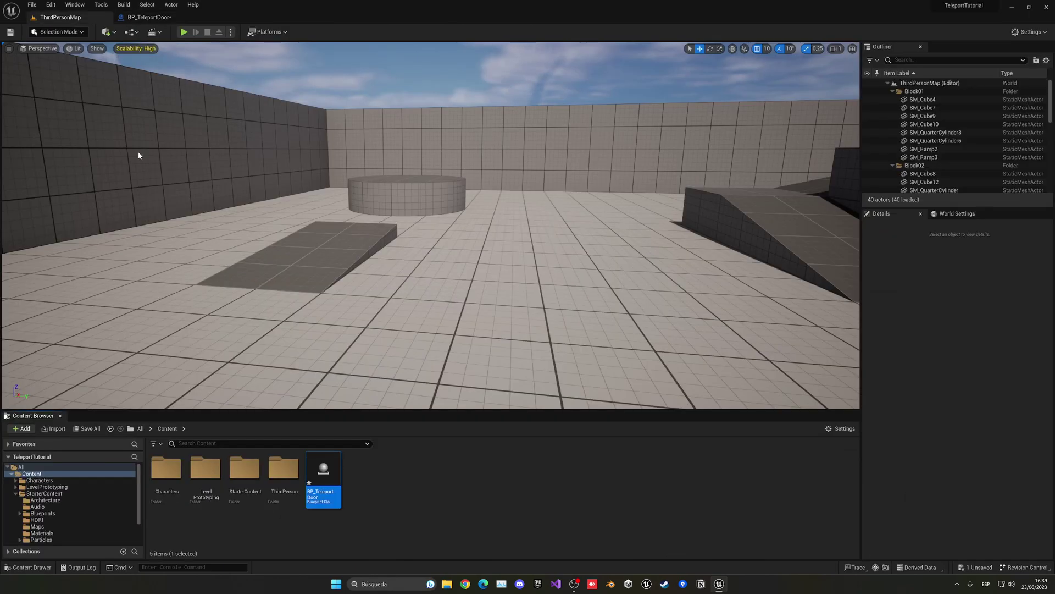
double_click(245, 470)
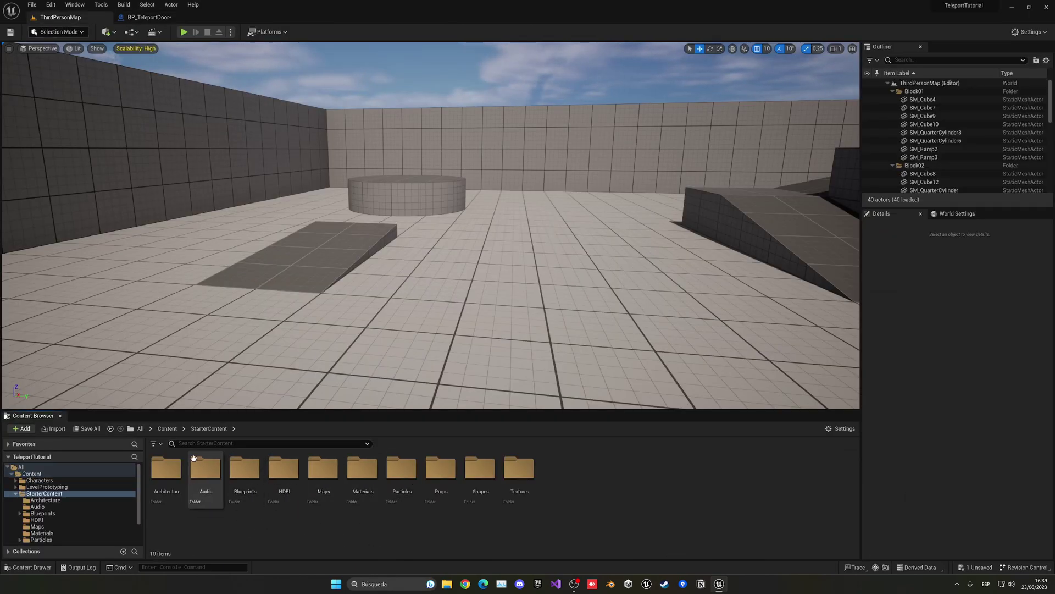
click(167, 428)
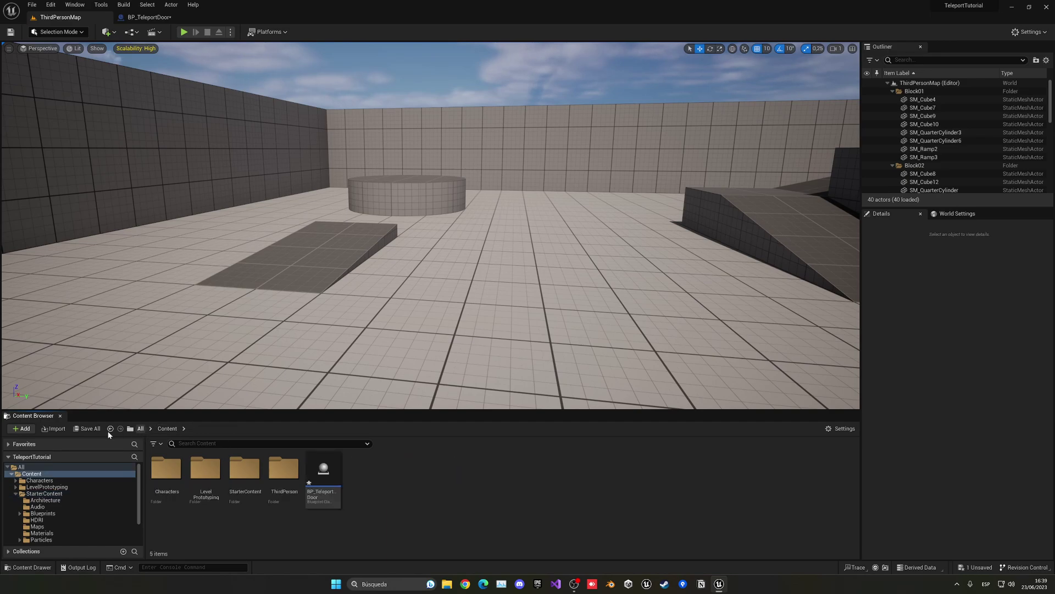
click(22, 428)
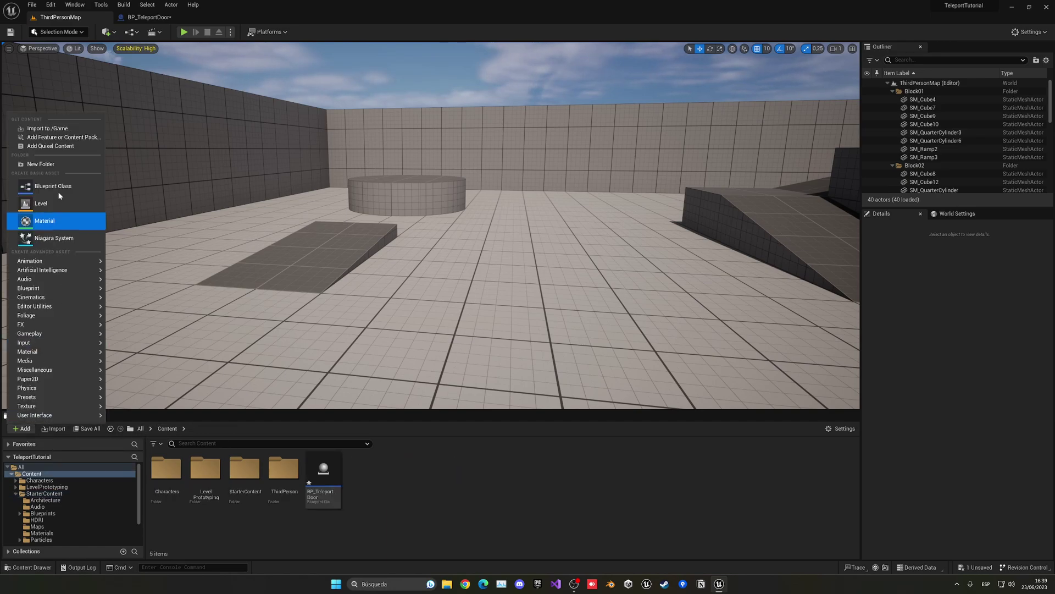
click(47, 137)
click(464, 201)
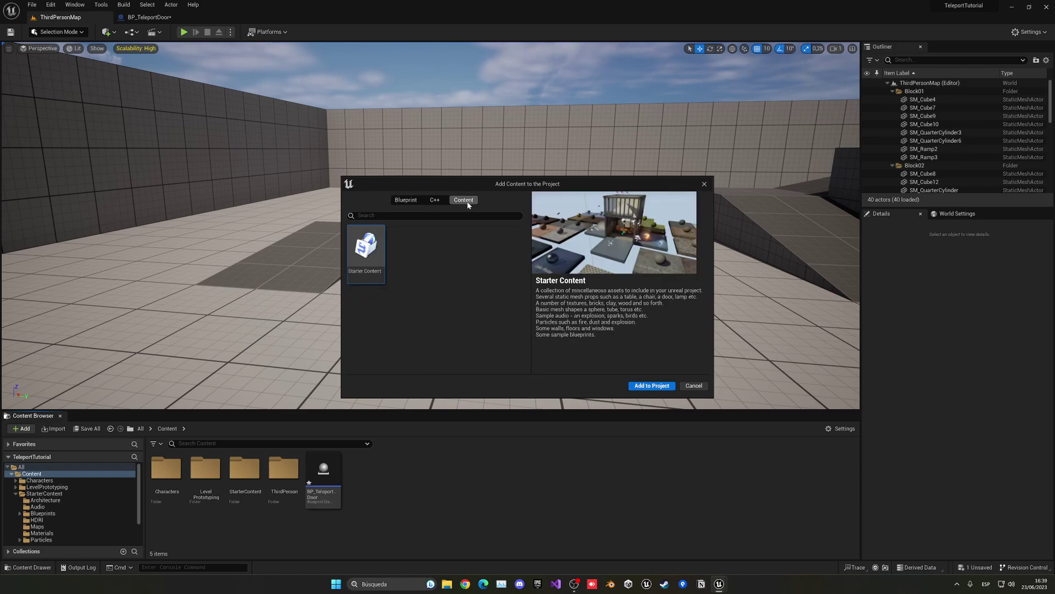
click(704, 184)
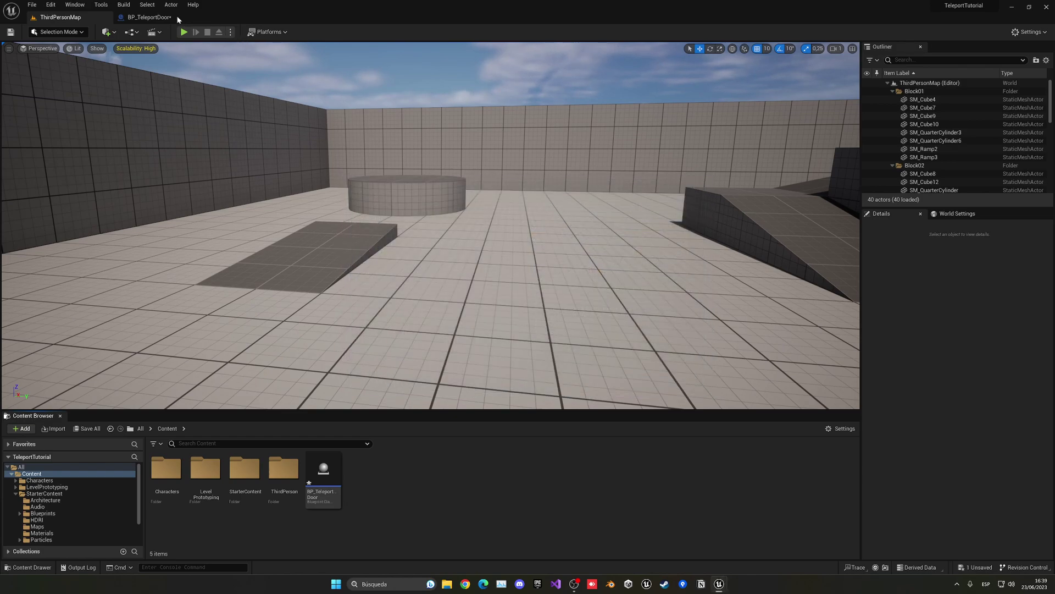
Add a Static Mesh component named Door to the BP_TeleportDoor Blueprint.
click(147, 17)
click(18, 59)
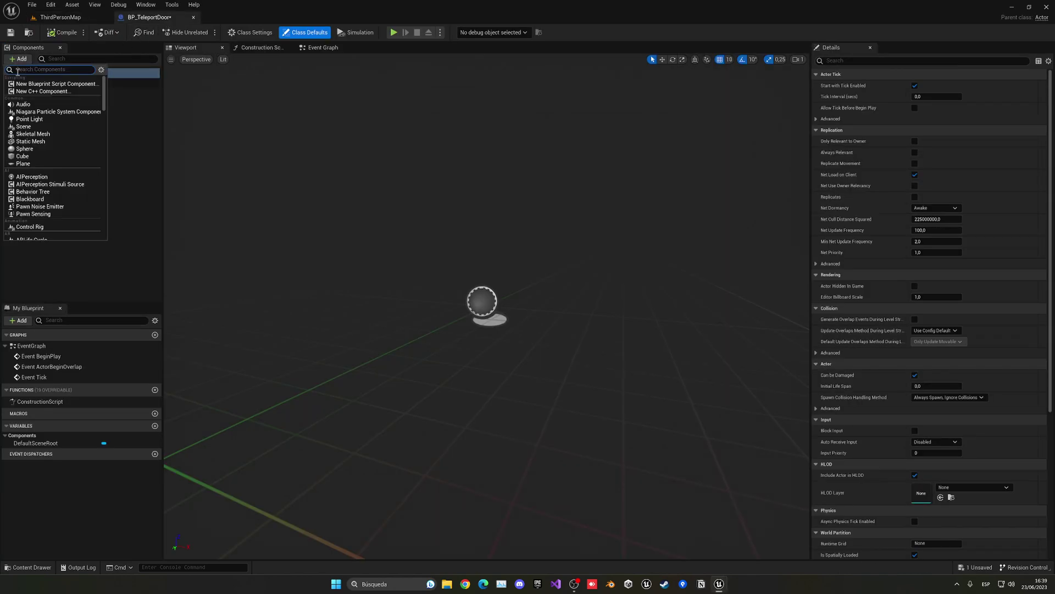
click(42, 142)
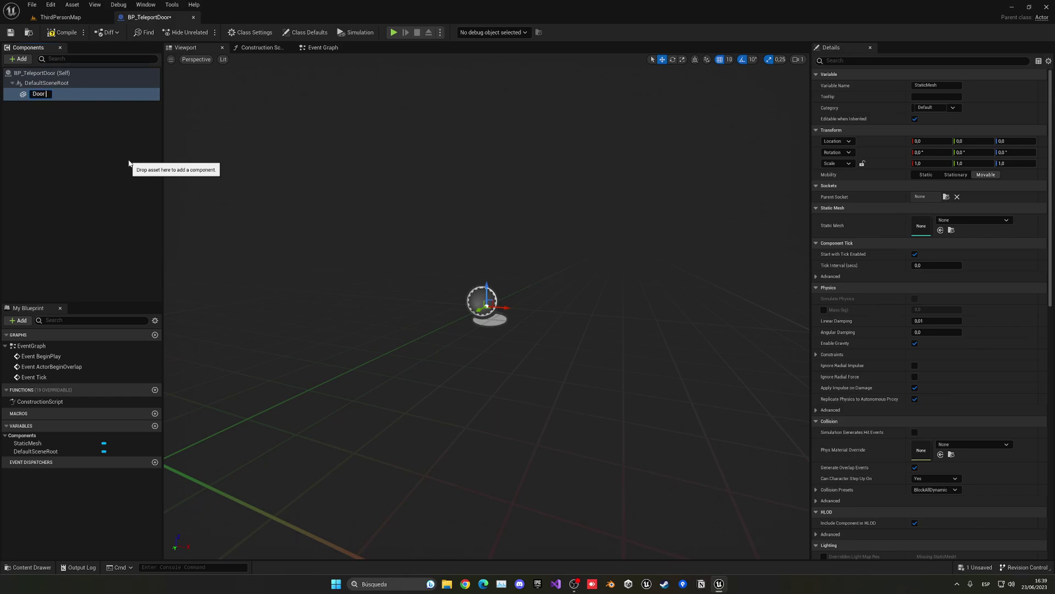
key(Return)
Assign the SM_DoorFrame mesh to the new component and rename it DoorFrame.
click(960, 221)
text(d)
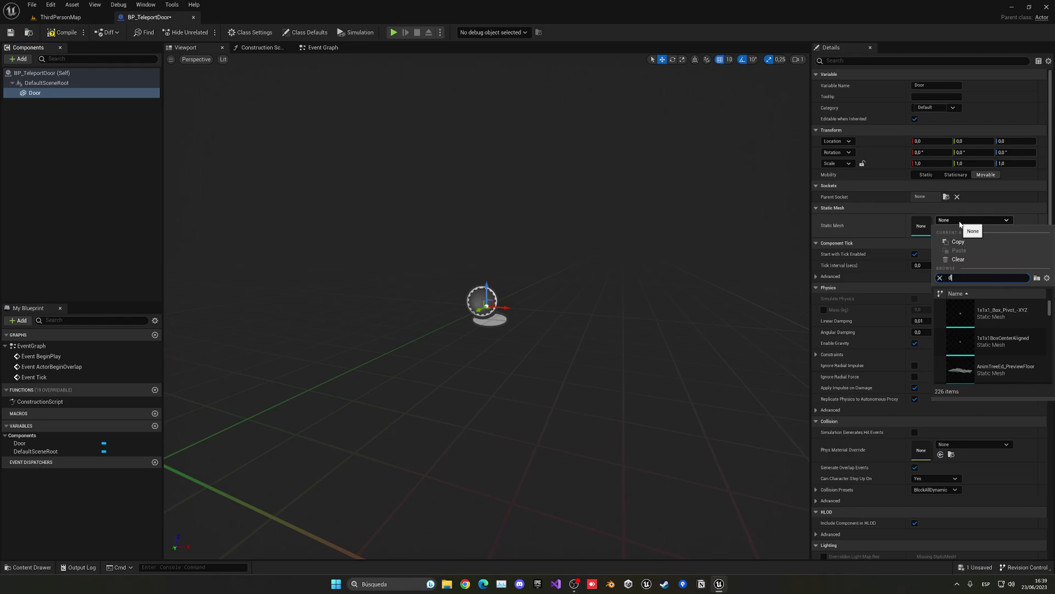
text(oor)
click(997, 348)
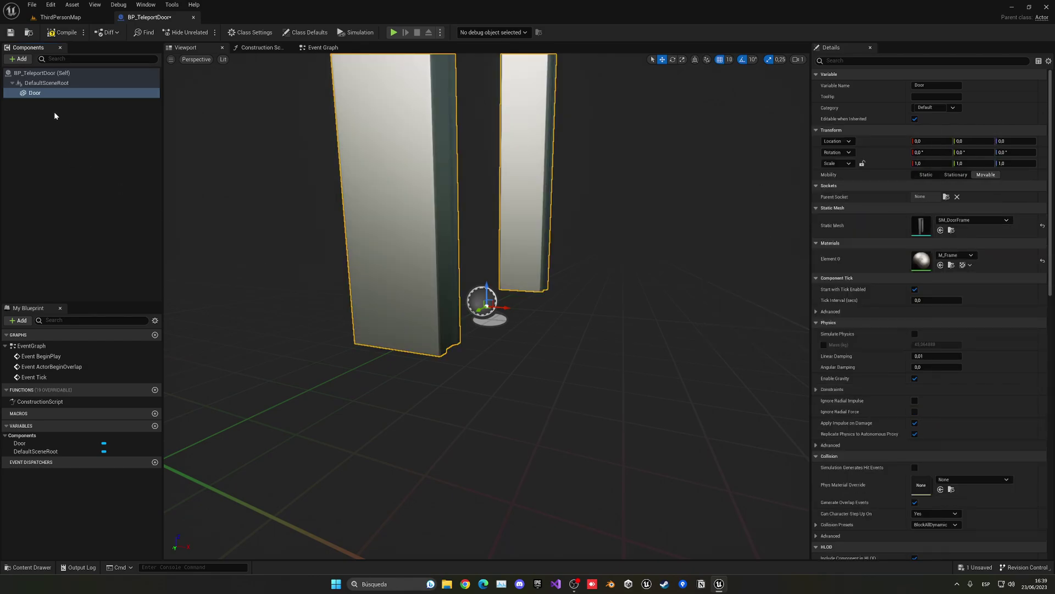
click(39, 95)
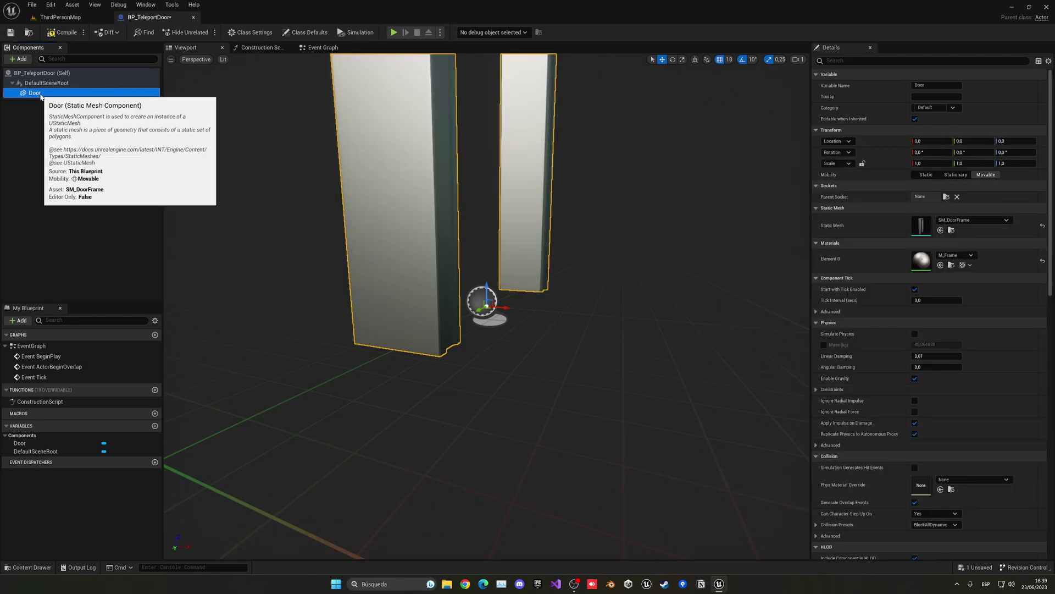
click(40, 94)
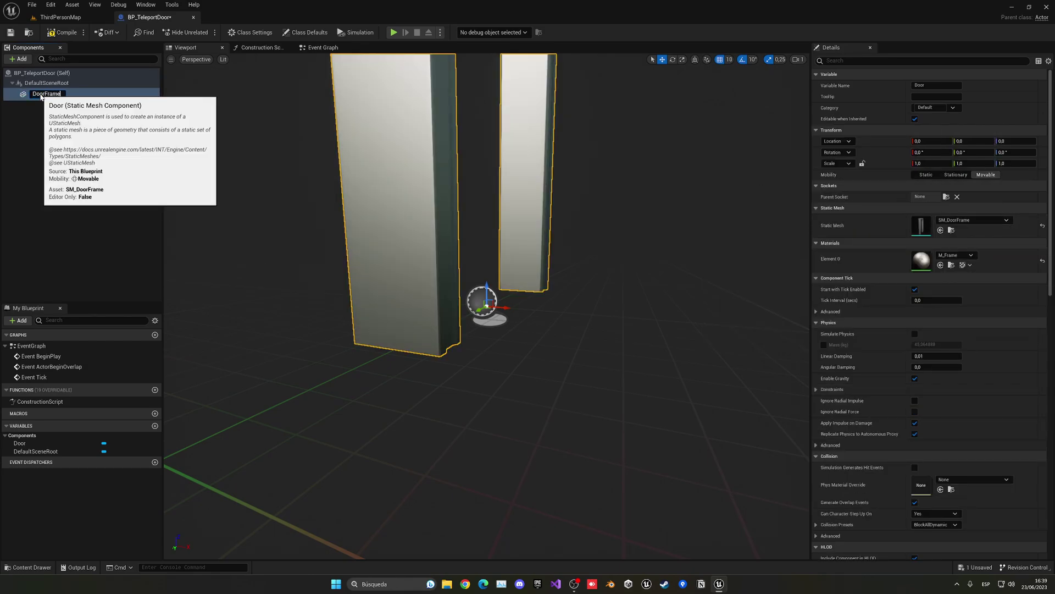
text(DoorFrame)
key(Return)
Duplicate the DoorFrame component, name the copy Door and give it the SM_Door mesh.
key(ctrl+d)
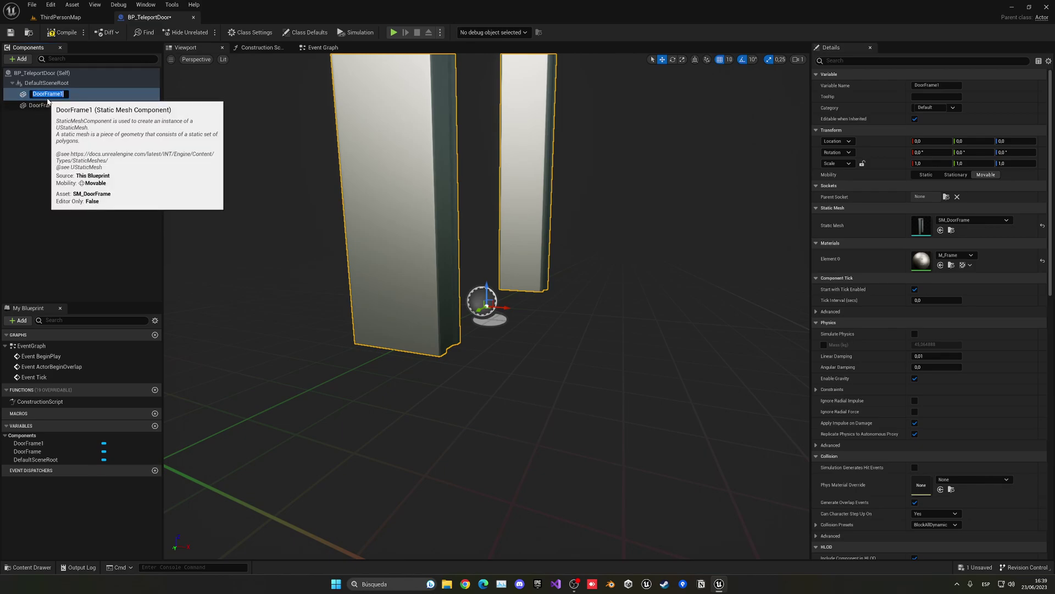
text(Door)
key(Return)
right_drag(472, 231, 291, 250)
click(1006, 220)
click(959, 342)
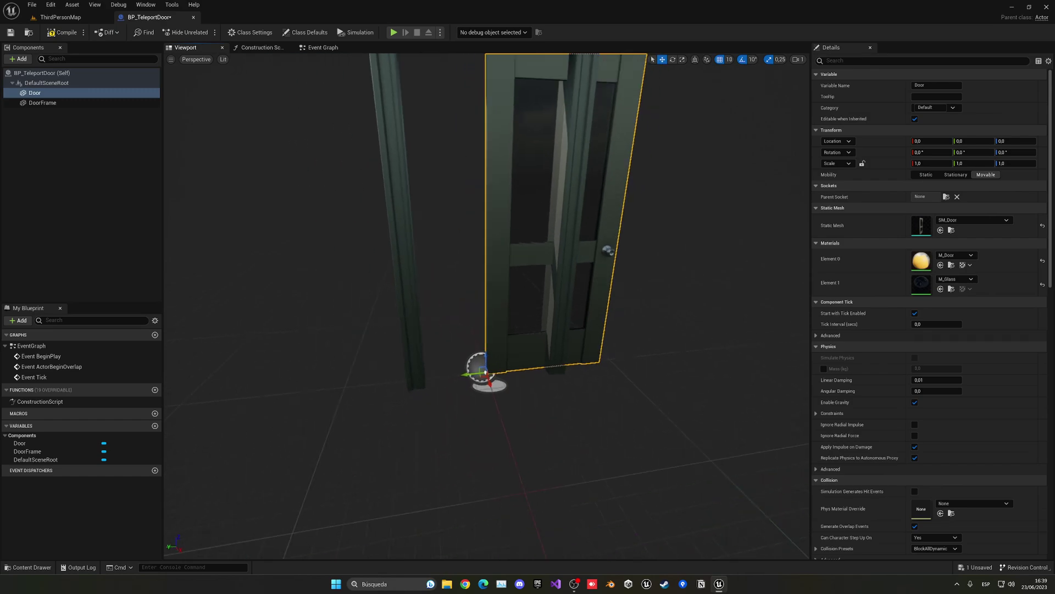
Fit the Door into its frame at Y location 45 with a finer position snap, and restore the snap to 10.
right_drag(488, 322, 501, 322)
drag(479, 315, 431, 317)
right_drag(516, 245, 518, 238)
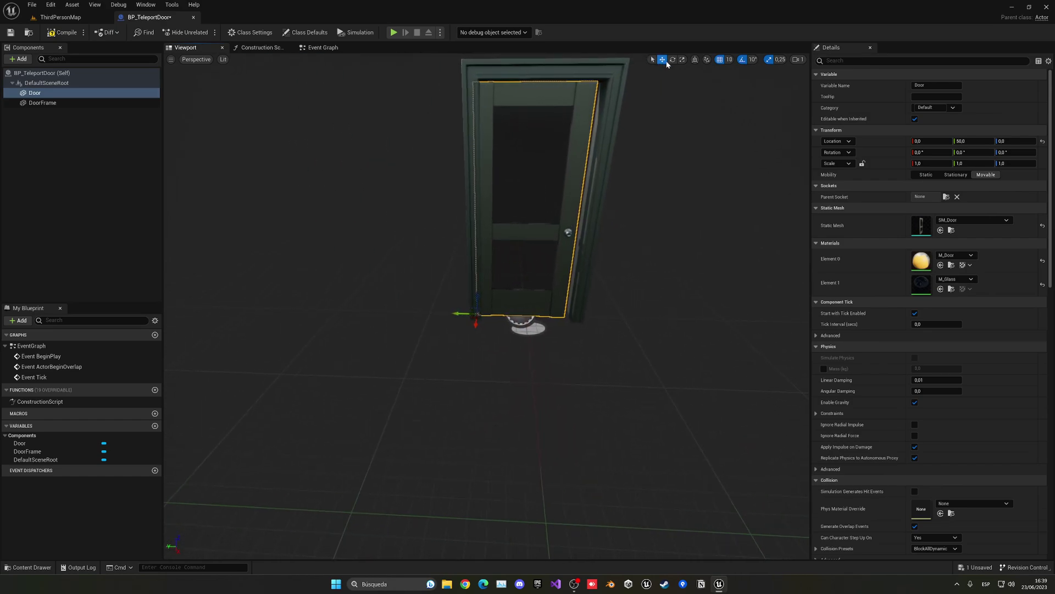
click(726, 60)
click(736, 91)
drag(464, 313, 470, 314)
right_drag(471, 313, 511, 306)
click(727, 60)
click(737, 102)
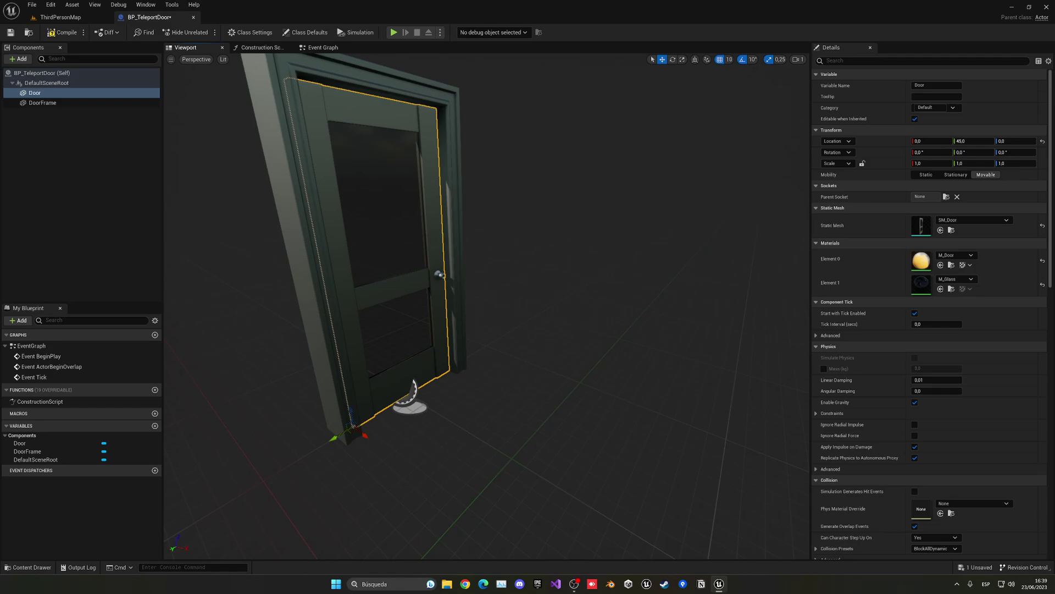
Rotate the Door to about 130° around Z so it stands open, then compile and save the Blueprint.
right_drag(308, 160, 204, 156)
click(49, 104)
key(e)
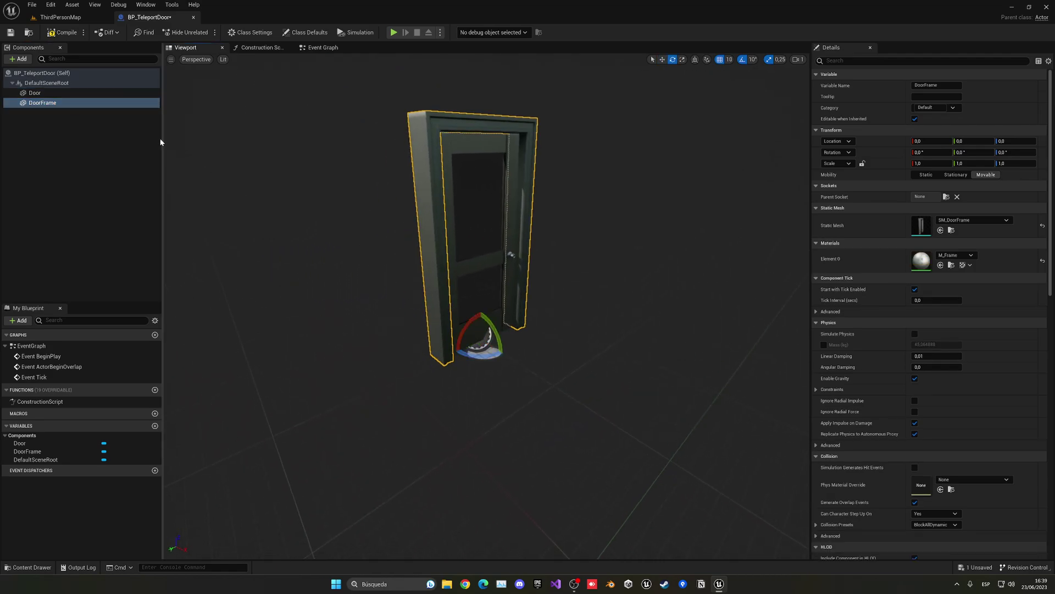
click(35, 93)
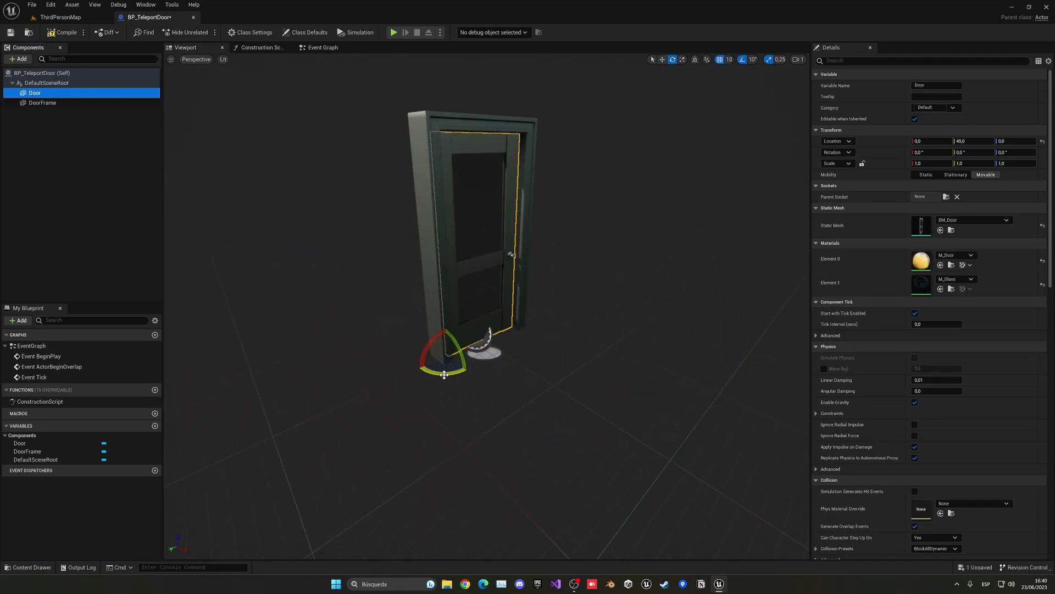
drag(444, 374, 607, 510)
right_drag(606, 510, 640, 525)
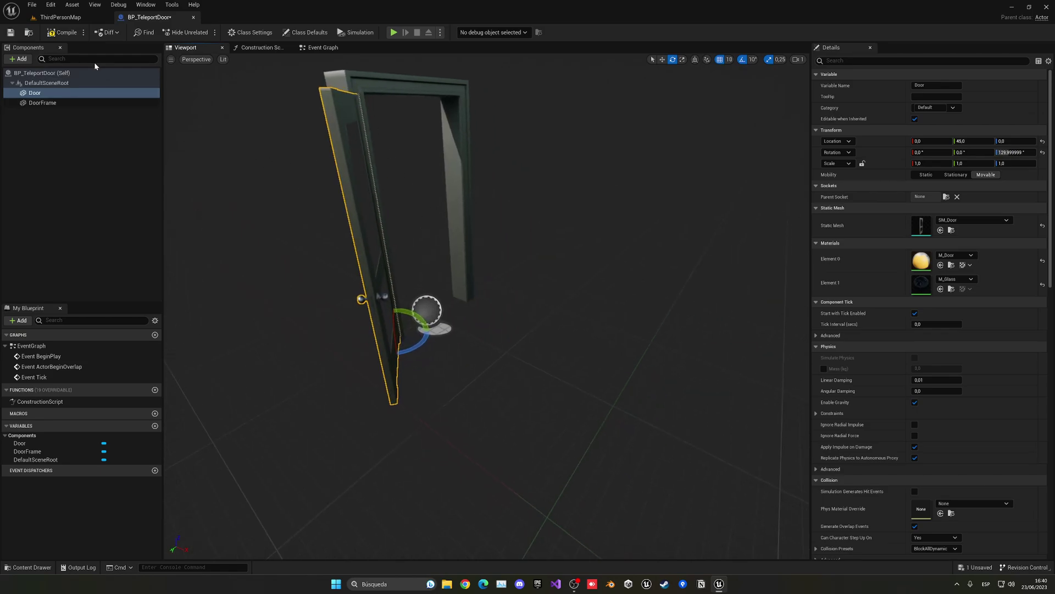
click(57, 37)
click(73, 135)
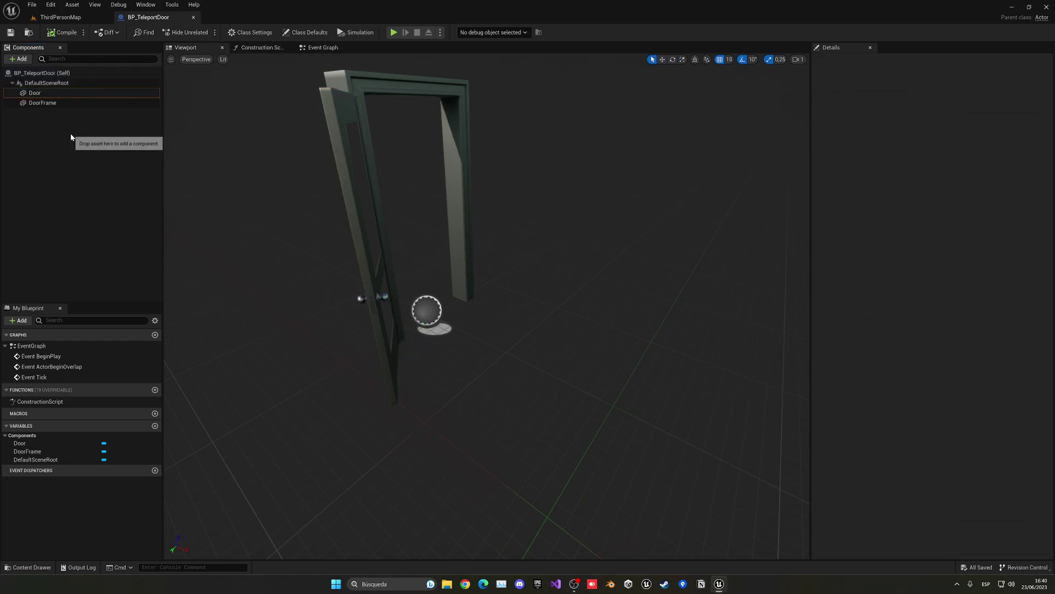
Add a Box Collision component named Trigger to the Blueprint.
click(18, 59)
text(box)
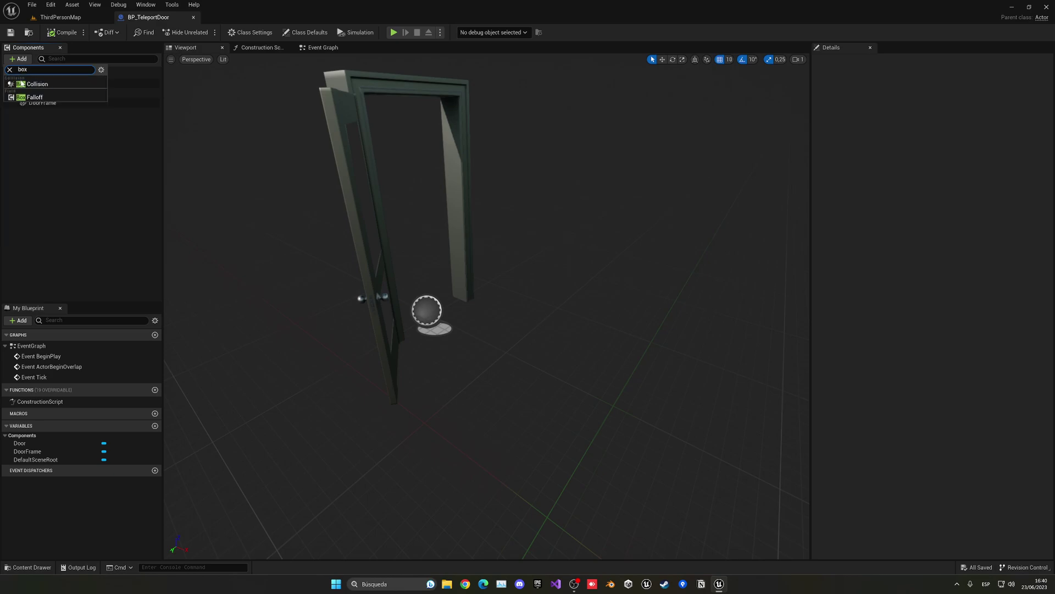
key(Return)
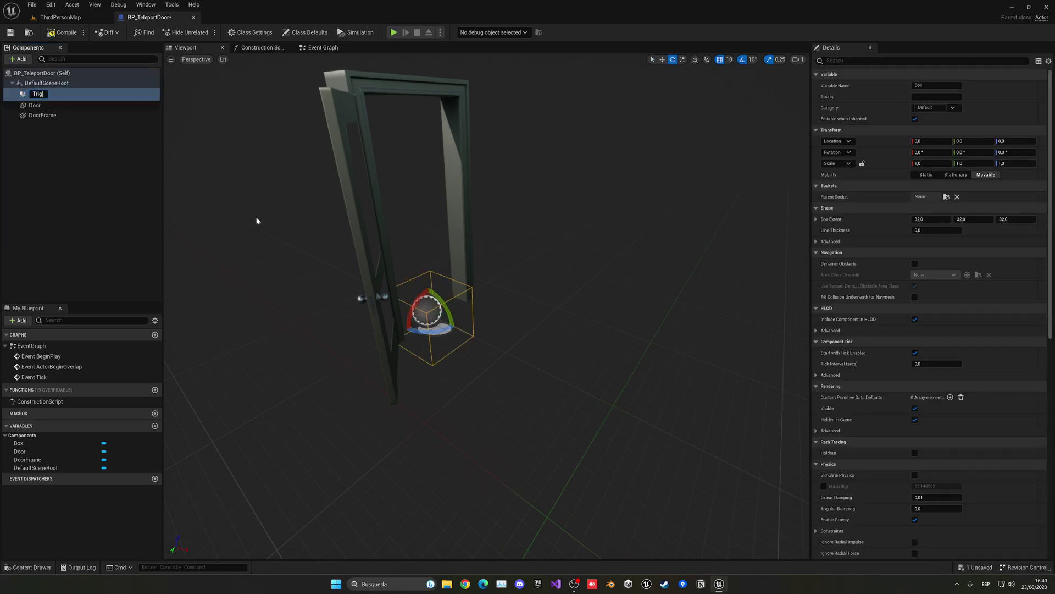
key(Return)
Raise the Trigger to Z 100 and enlarge its box extent to about 65 × 42 × 101 so it fills the doorway.
right_drag(527, 314, 518, 327)
key(w)
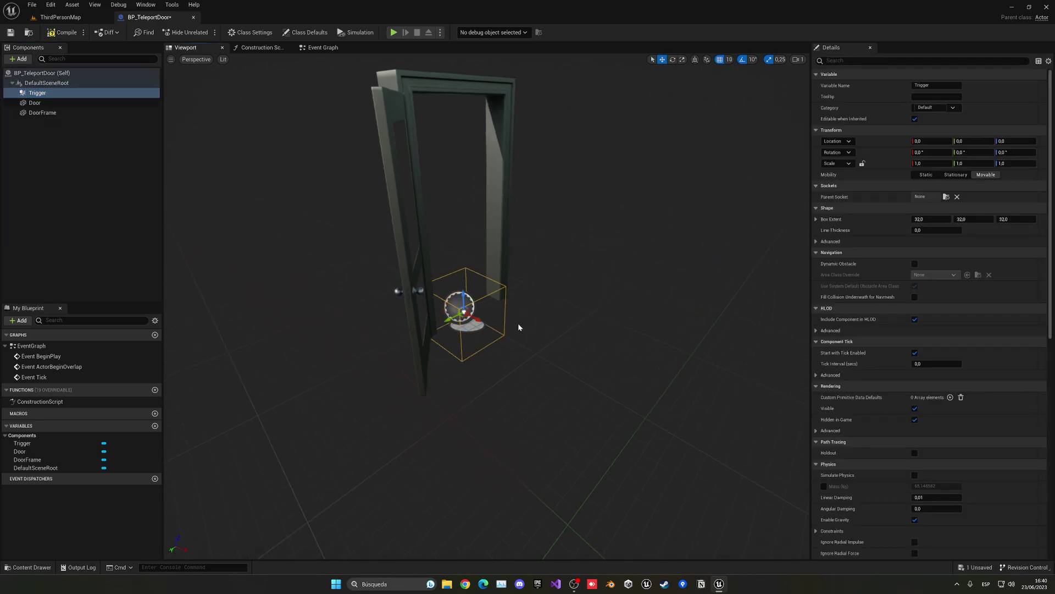
key(d)
right_drag(442, 293, 360, 292)
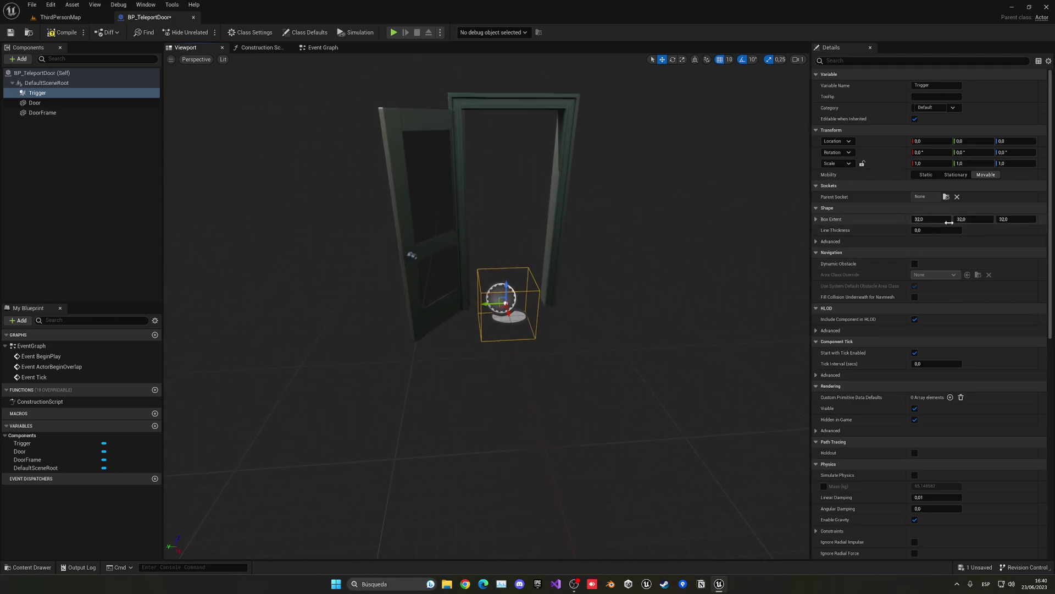
drag(935, 221, 1028, 221)
drag(506, 281, 509, 199)
drag(1023, 219, 941, 220)
alt+drag(616, 227, 540, 231)
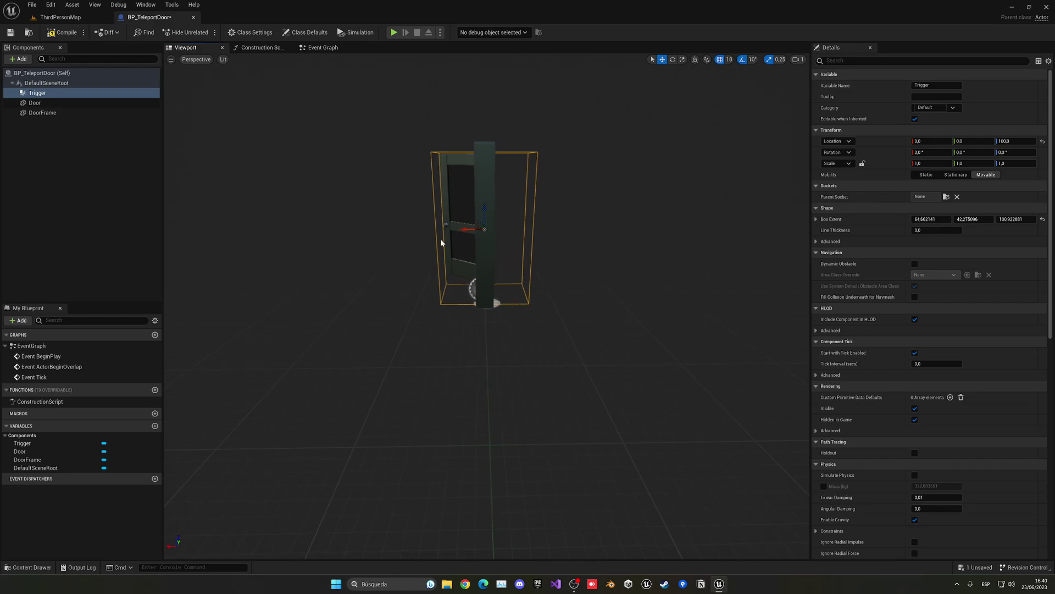
scroll(434, 253, up, 5)
scroll(427, 237, up, 2)
scroll(465, 256, down, 6)
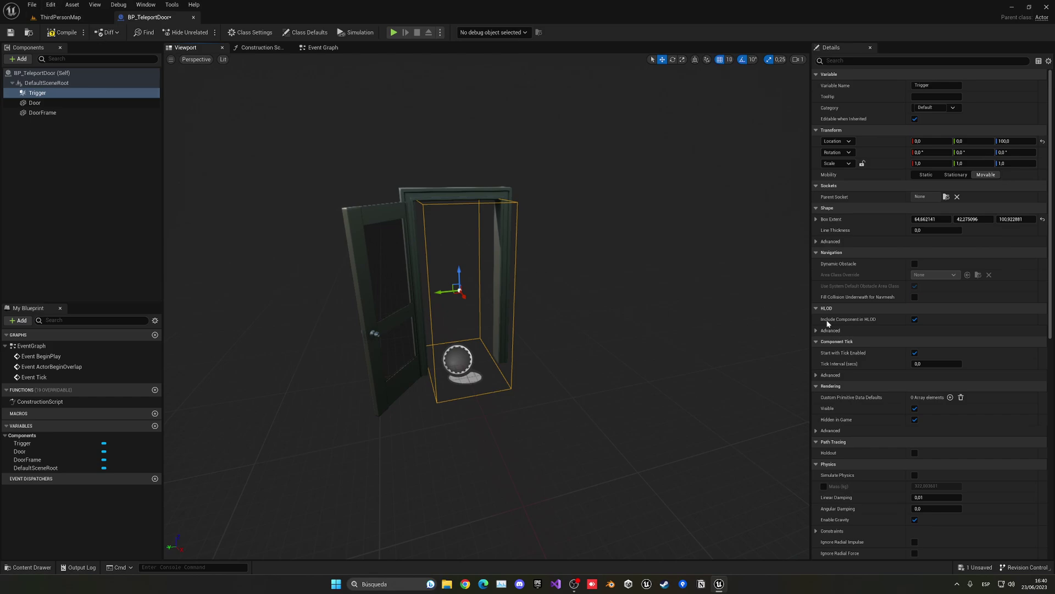
Add an On Component Begin Overlap event for the Trigger and delete the three default event nodes from the Event Graph.
scroll(901, 255, down, 10)
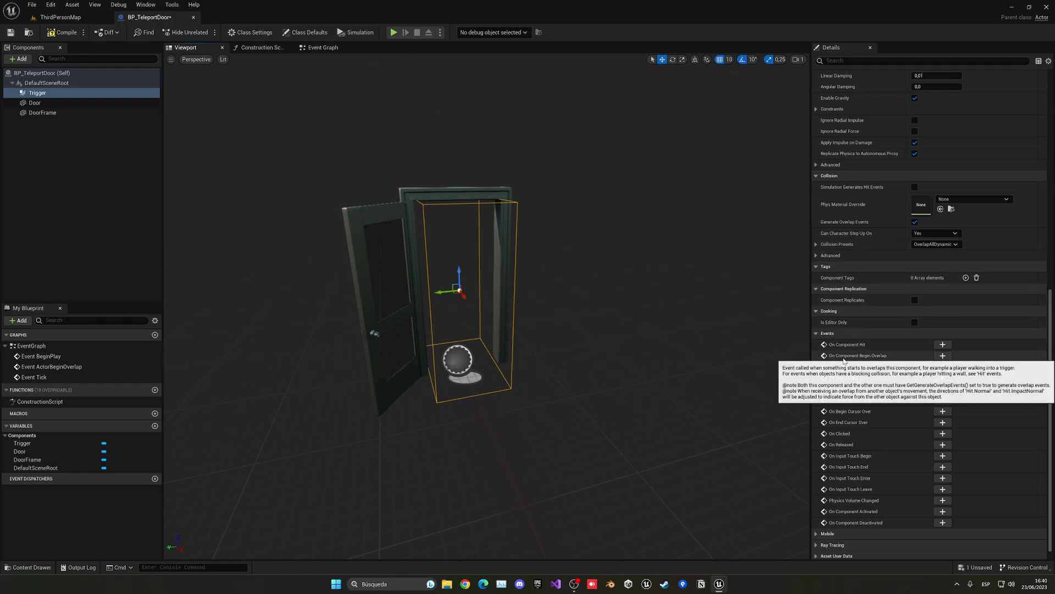
click(942, 355)
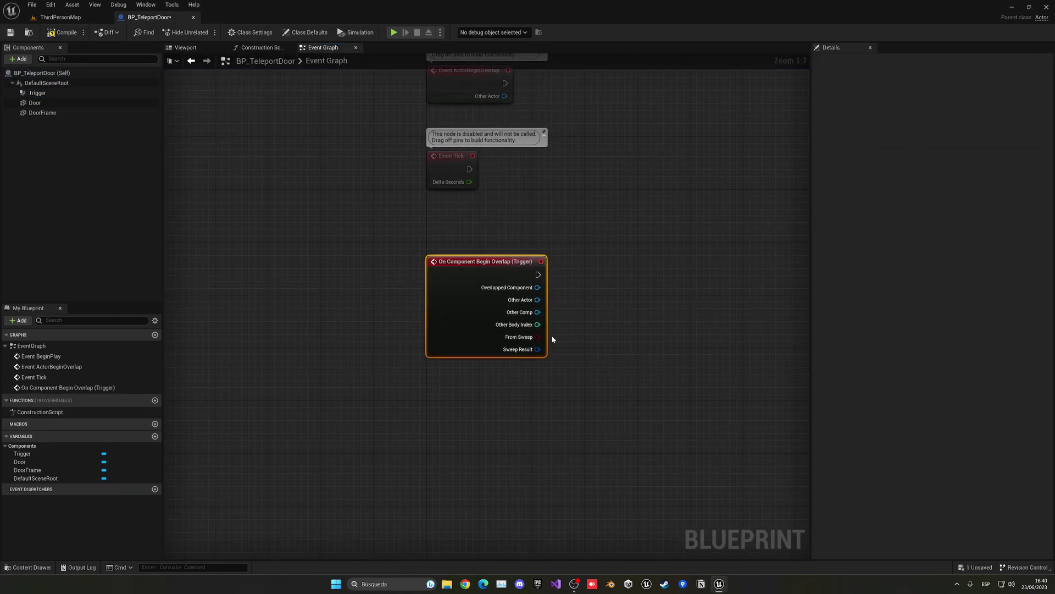
drag(282, 102, 454, 311)
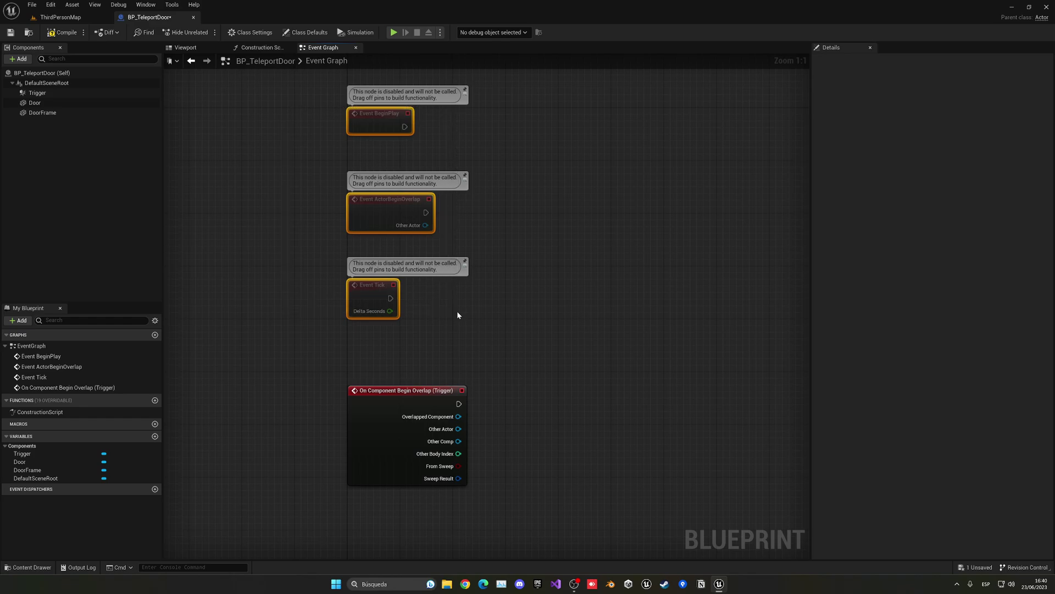
key(Delete)
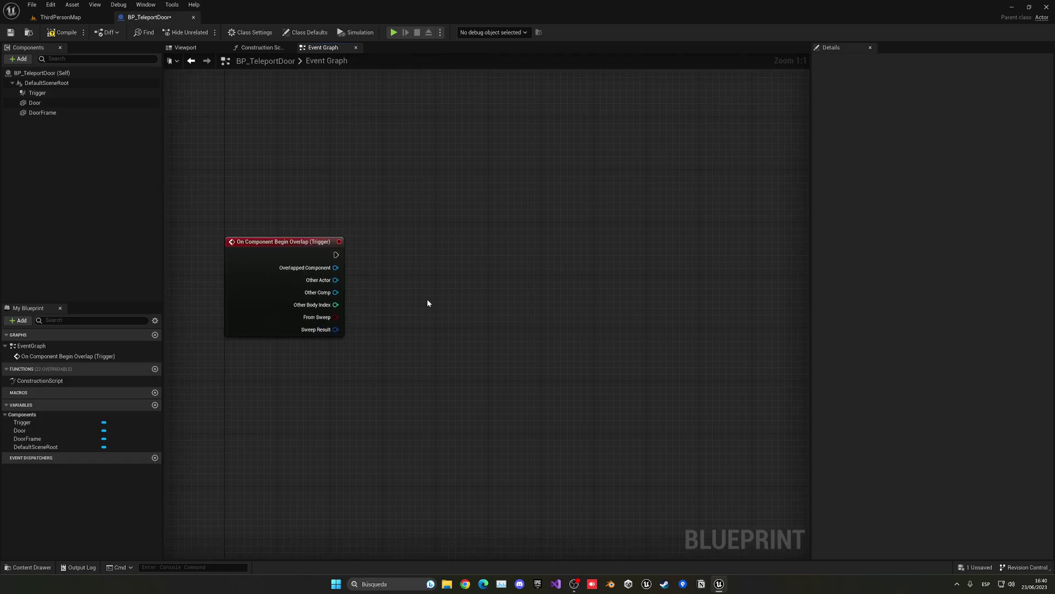
Add a Cast To BP_ThirdPersonCharacter node fed by the overlap event's Other Actor output.
drag(335, 279, 365, 259)
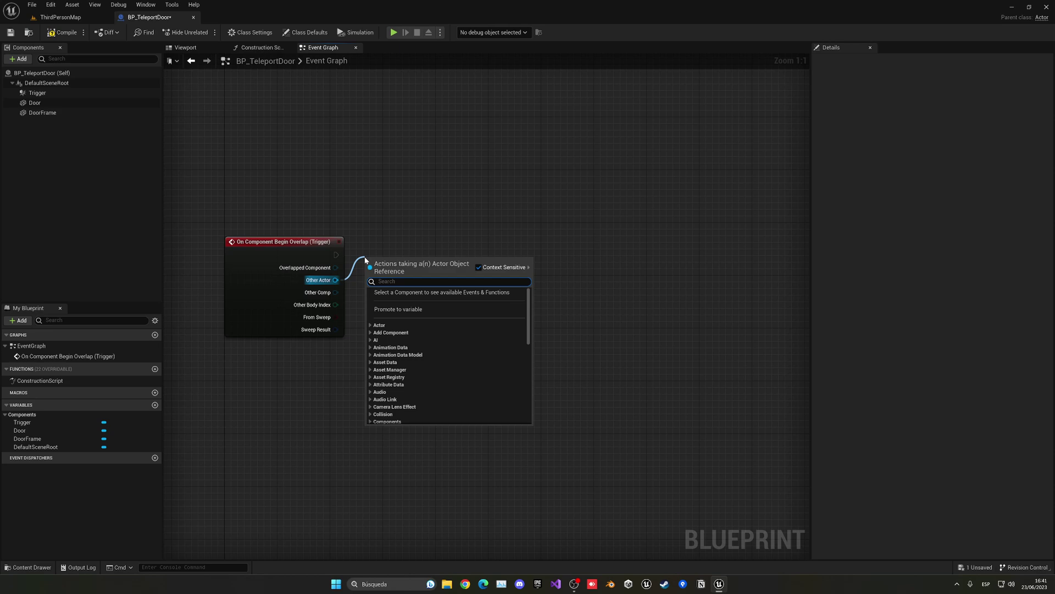
text(cast )
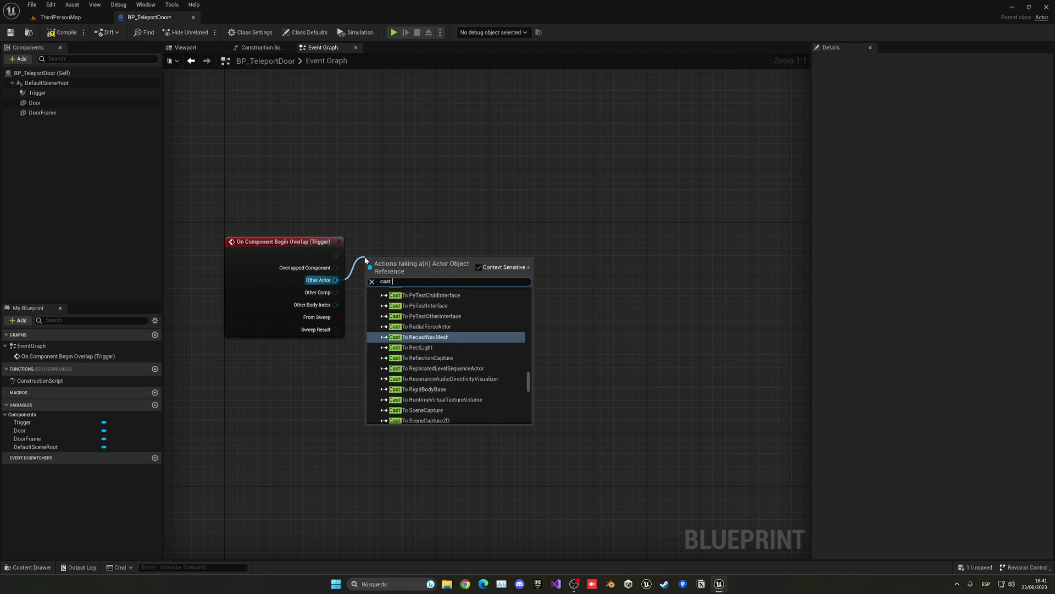
text(to third)
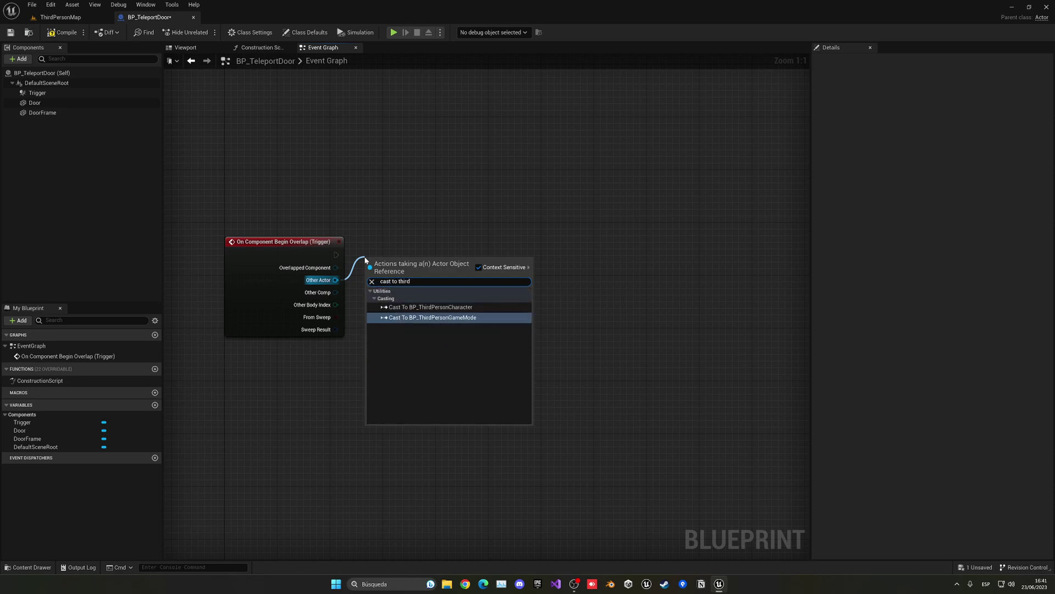
click(431, 307)
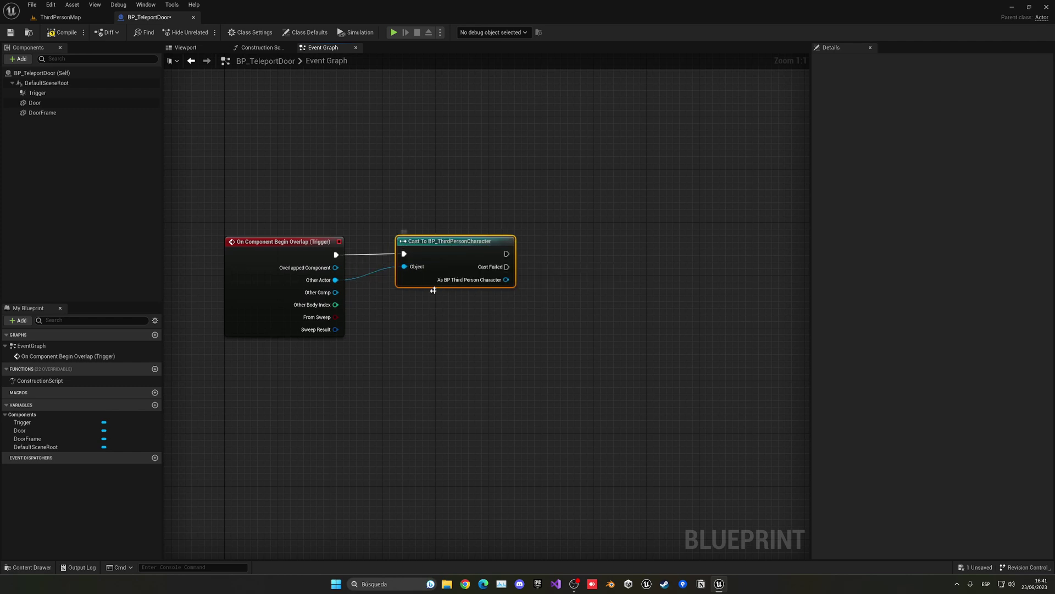
Add a Print String node that runs after the BP_ThirdPersonCharacter cast succeeds.
right_drag(433, 291, 395, 296)
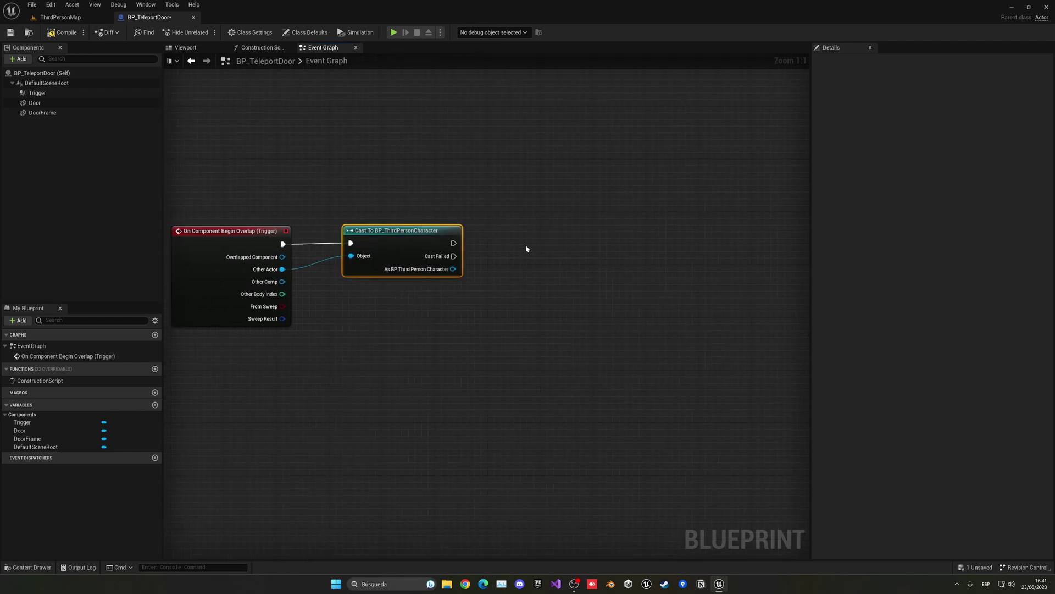
right_drag(544, 237, 446, 275)
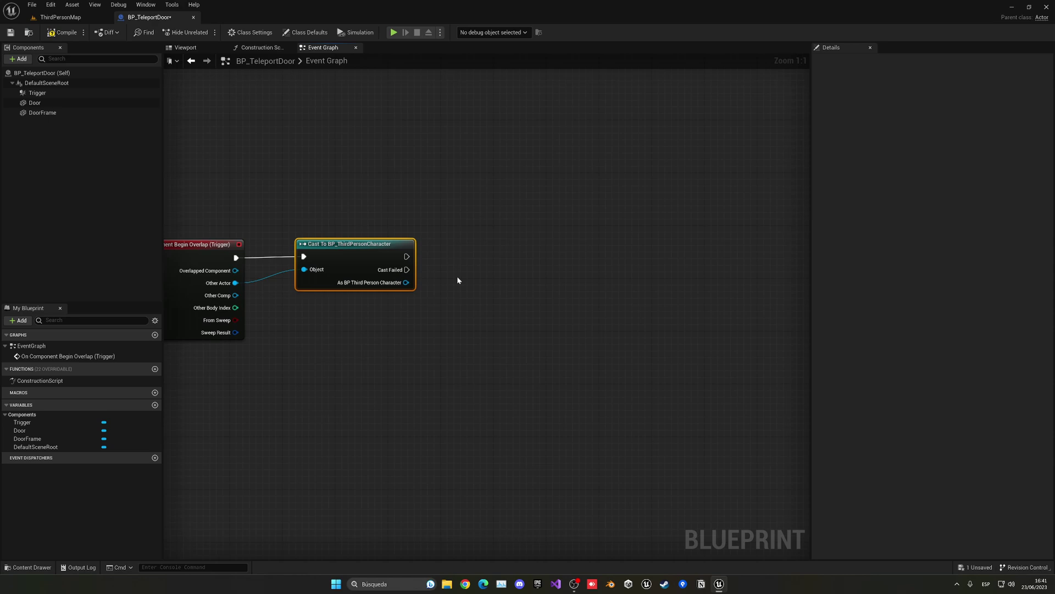
right_drag(458, 280, 503, 256)
drag(450, 233, 507, 231)
text(print)
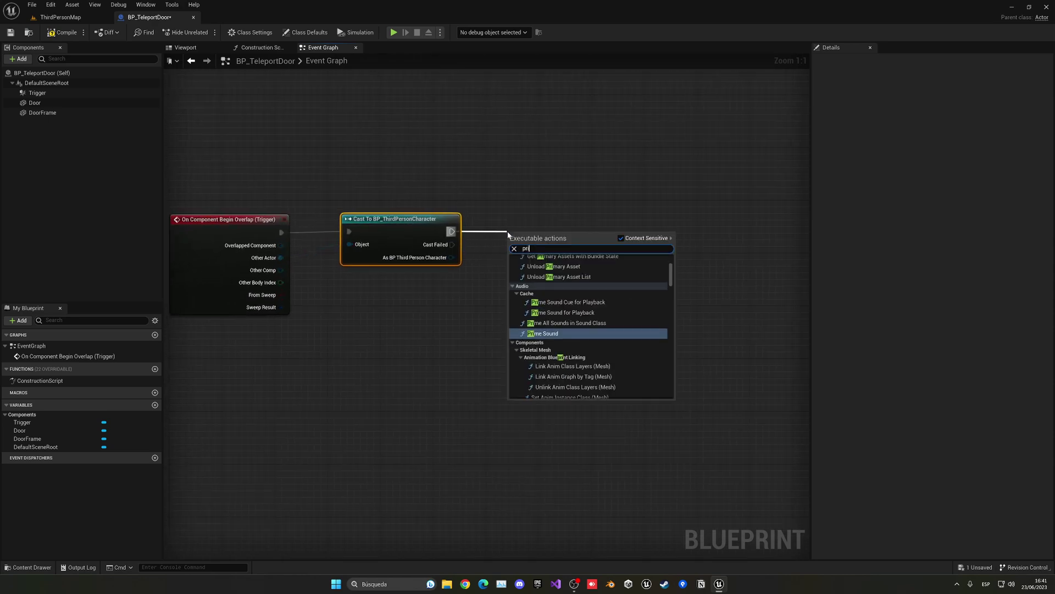
key(Return)
Place a BP_TeleportDoor in ThirdPersonMap on the open floor between the ramps, at about 1490, 1030, 0.
click(61, 17)
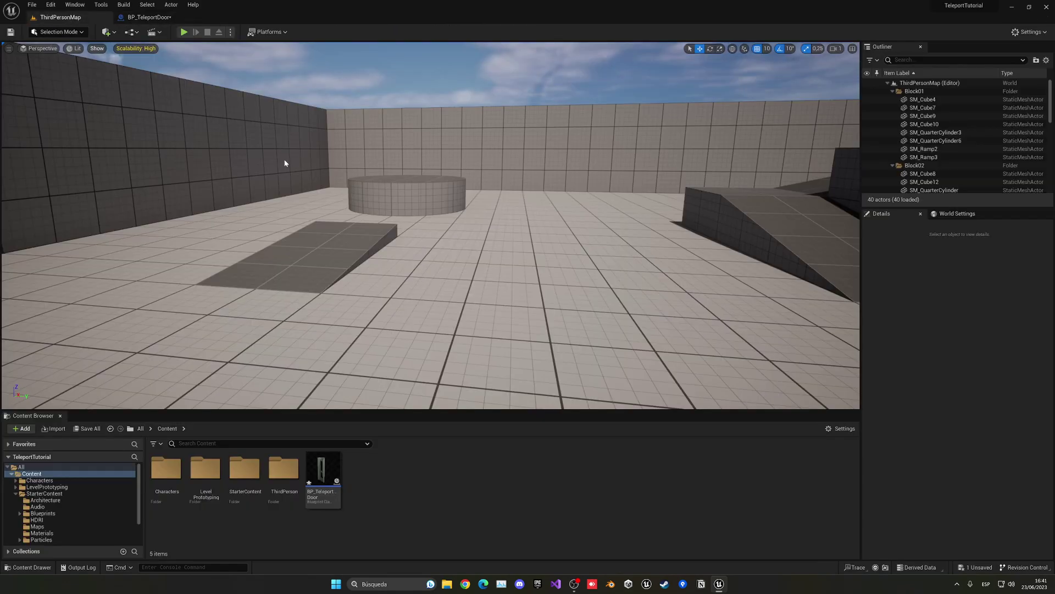
drag(337, 468, 487, 254)
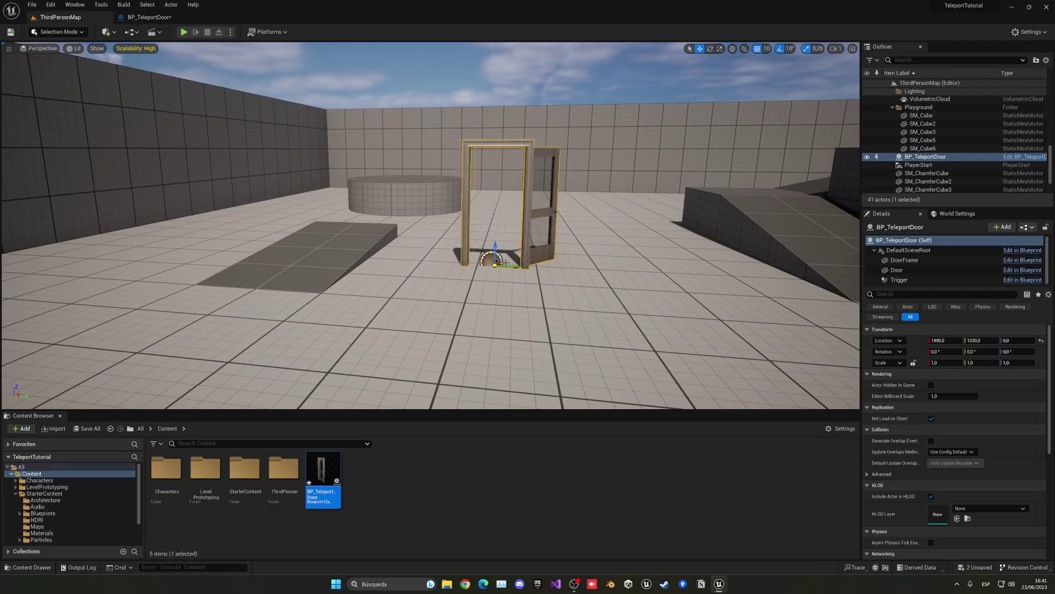
key(f)
right_drag(425, 232, 425, 232)
key(w)
Adjust the Door component's opening angle by rotating it around Z in BP_TeleportDoor, then compile the Blueprint.
click(135, 17)
click(196, 49)
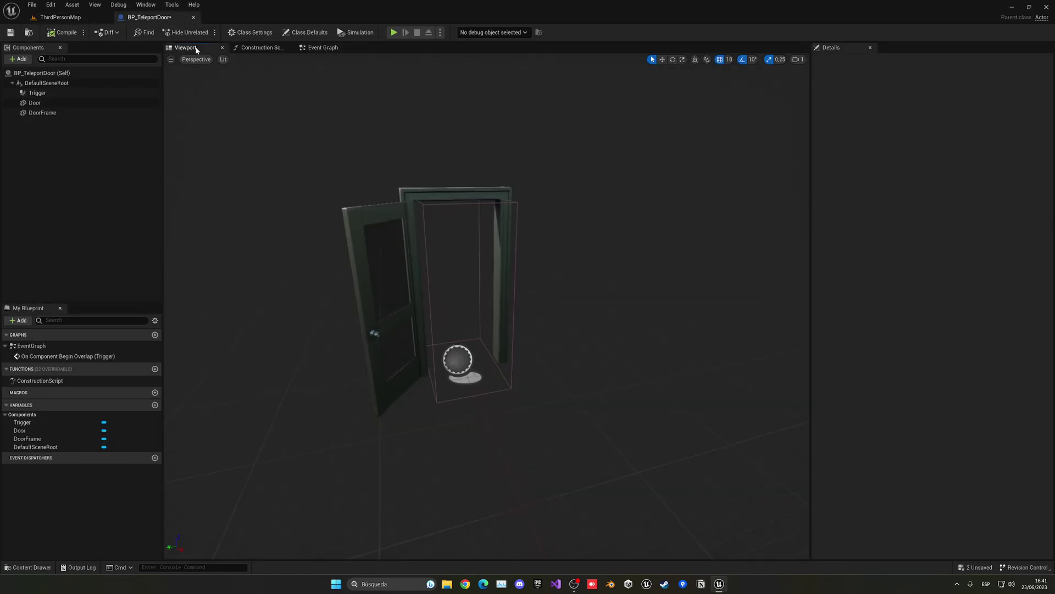
click(388, 408)
key(e)
mouse_move(436, 384)
mouse_down()
mouse_move(426, 392)
mouse_move(439, 394)
mouse_up()
key(w)
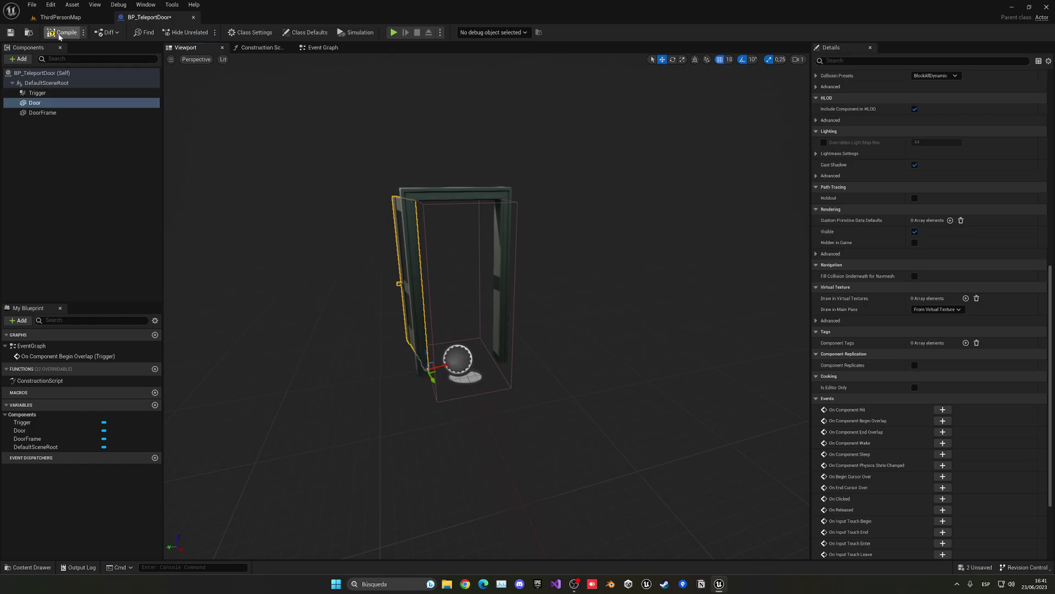
click(61, 32)
Play ThirdPersonMap and run the character through the doorway to test the overlap trigger, then stop the session.
click(62, 17)
right_drag(277, 92, 332, 96)
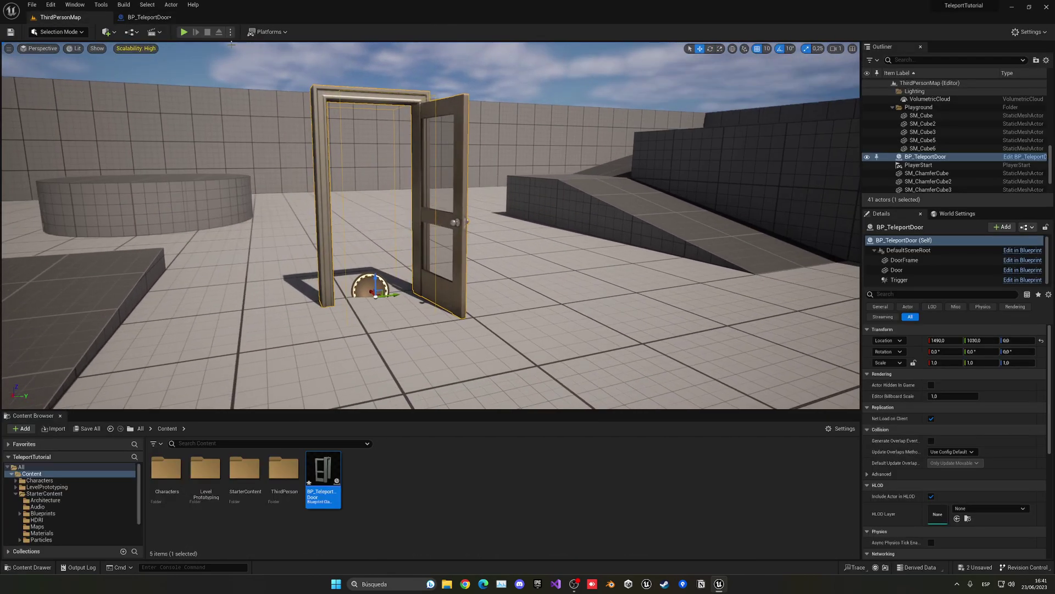
click(185, 32)
key(w)
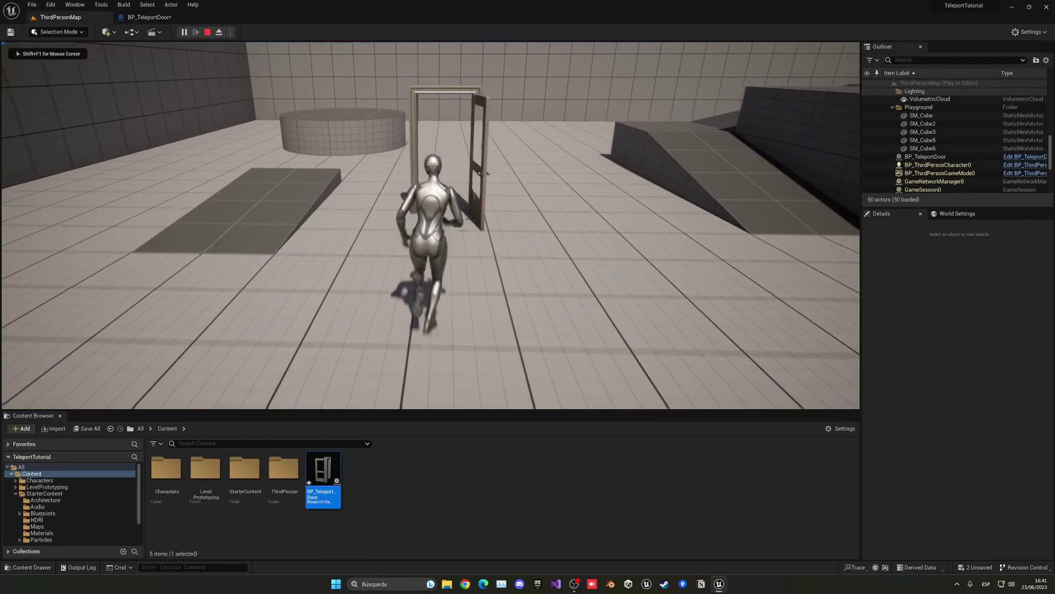
key(F8)
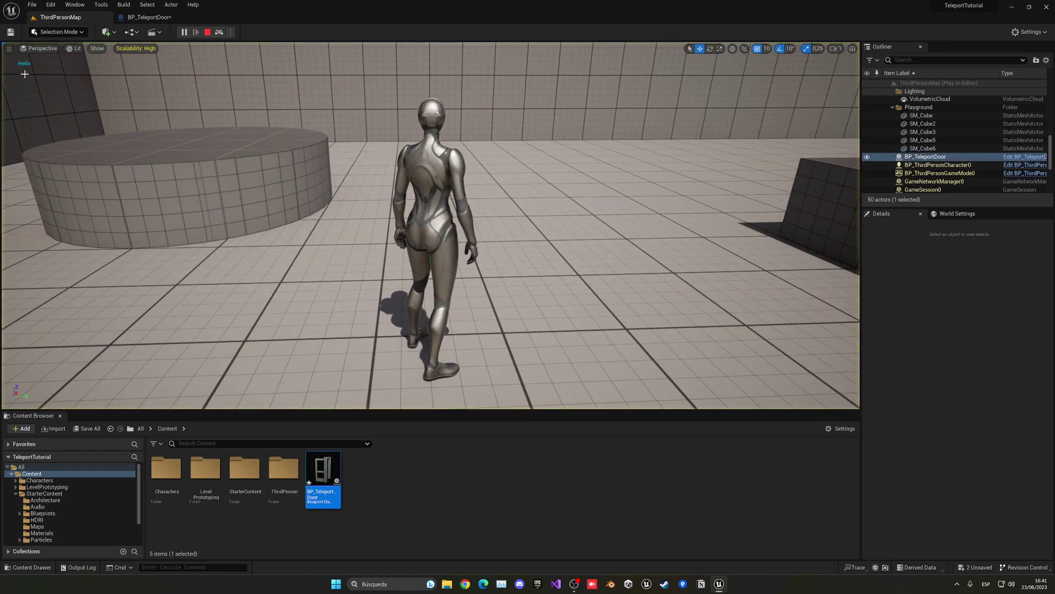
key(Escape)
key(f)
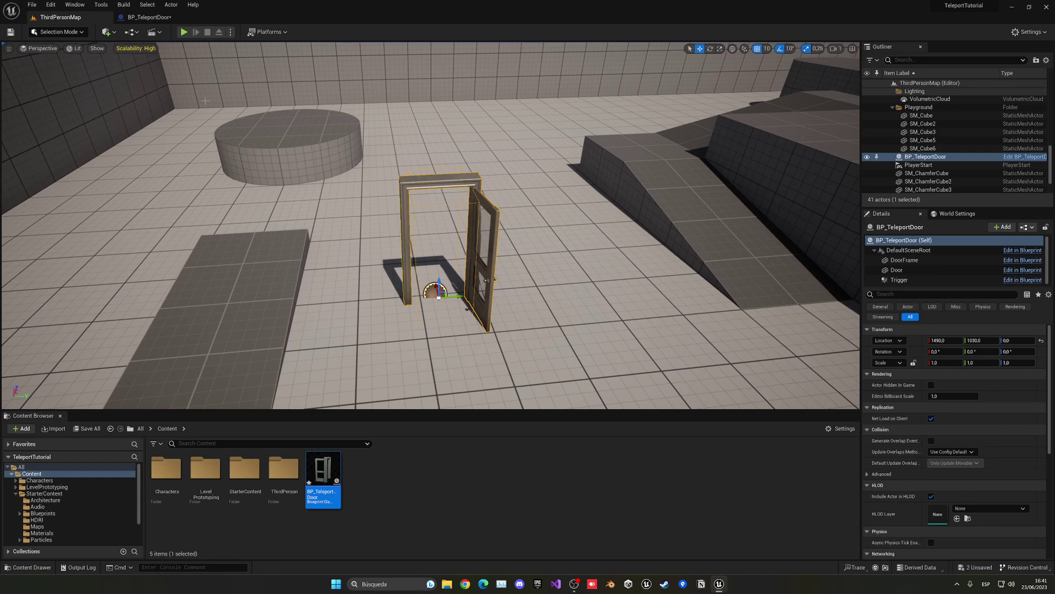
Delete the Print String node from the Event Graph of BP_TeleportDoor.
click(159, 19)
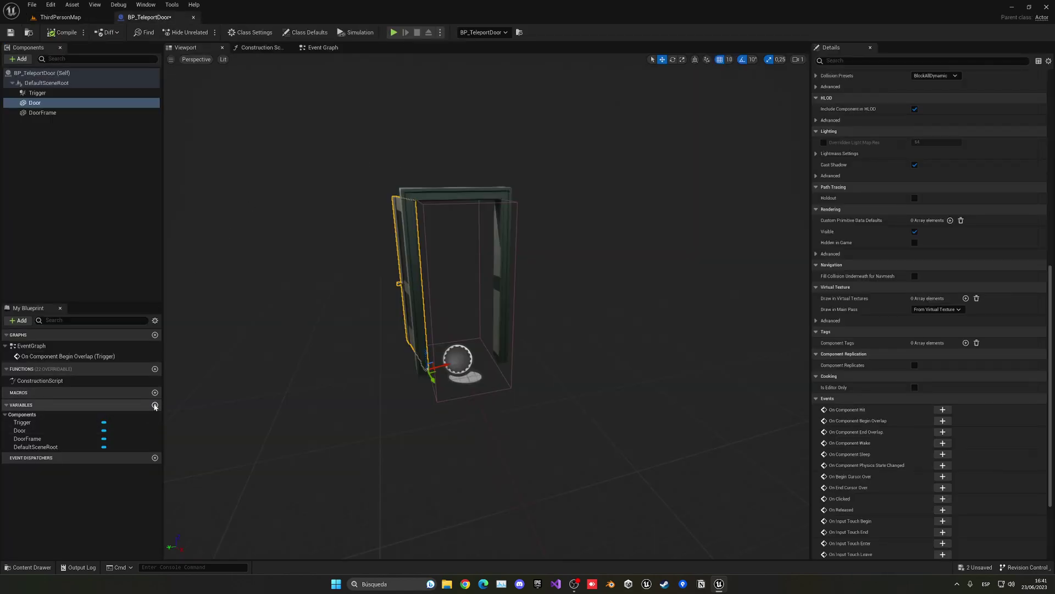
click(322, 47)
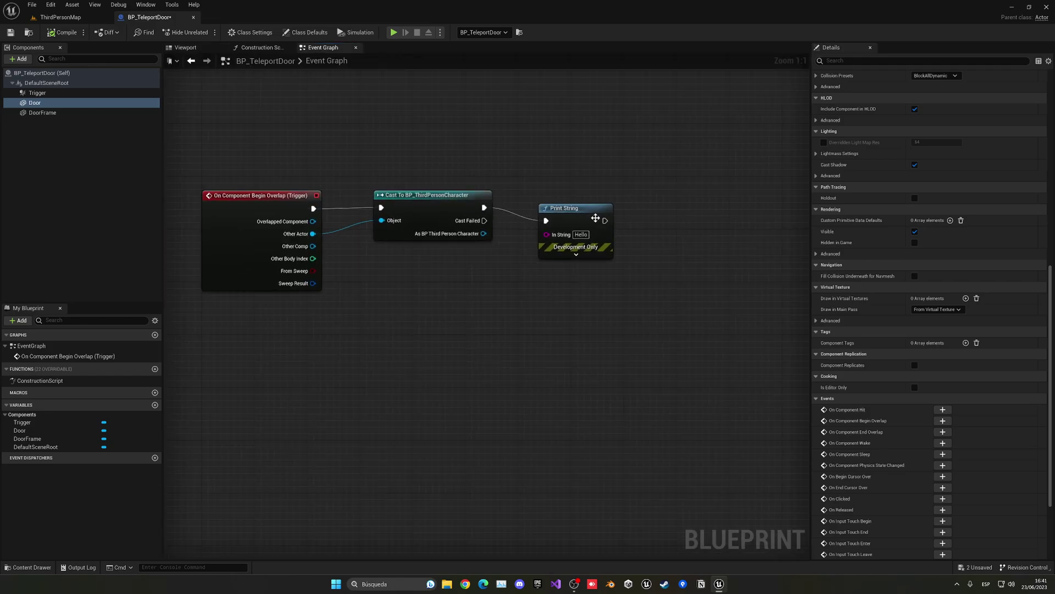
click(595, 218)
key(Delete)
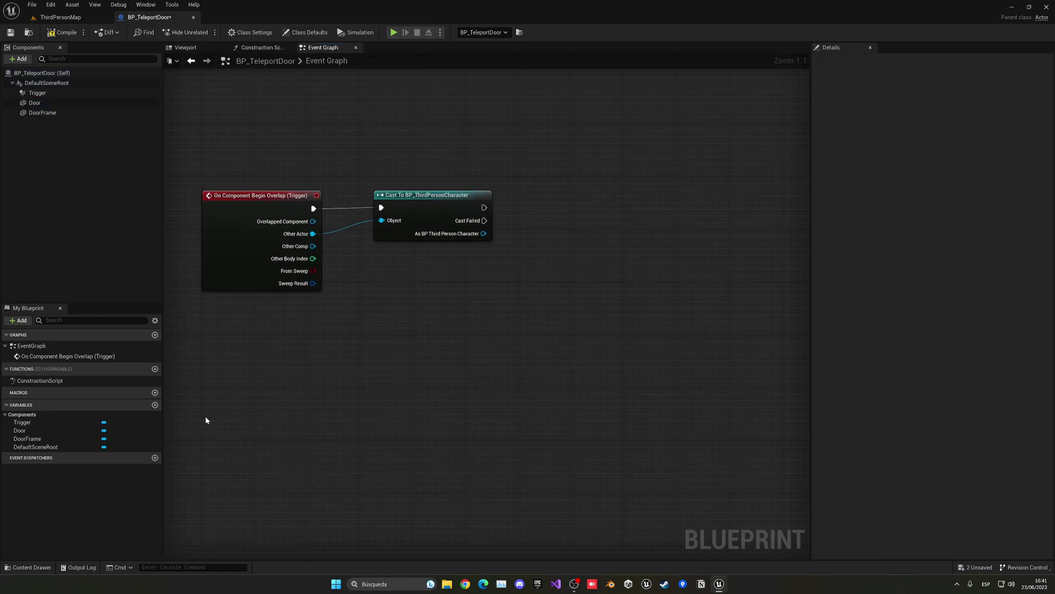
Add a variable named "tp pos" to BP_TeleportDoor and set its type to Vector.
click(154, 405)
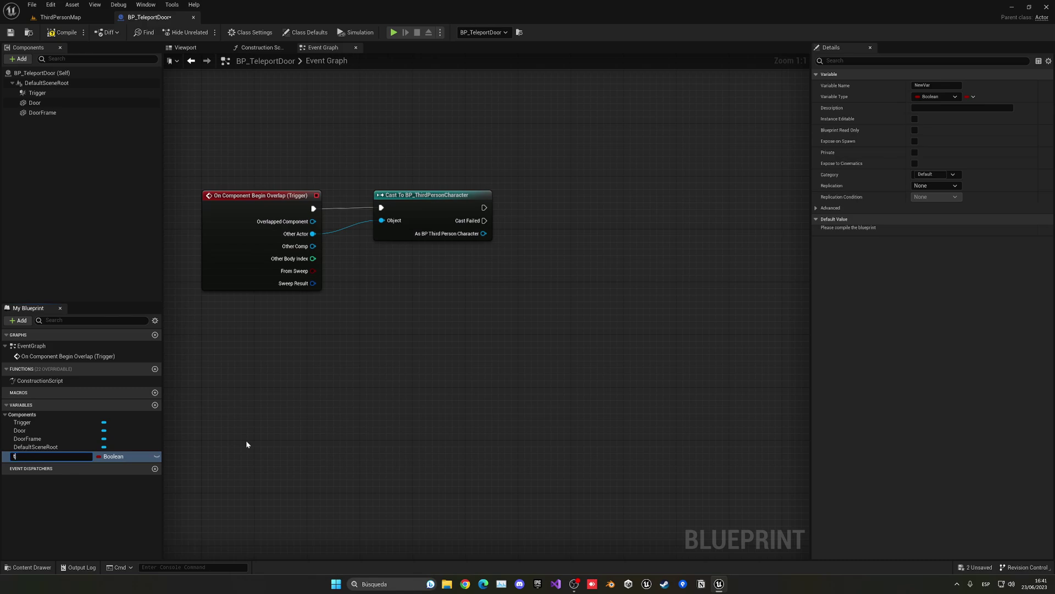
text(tp pos)
key(Return)
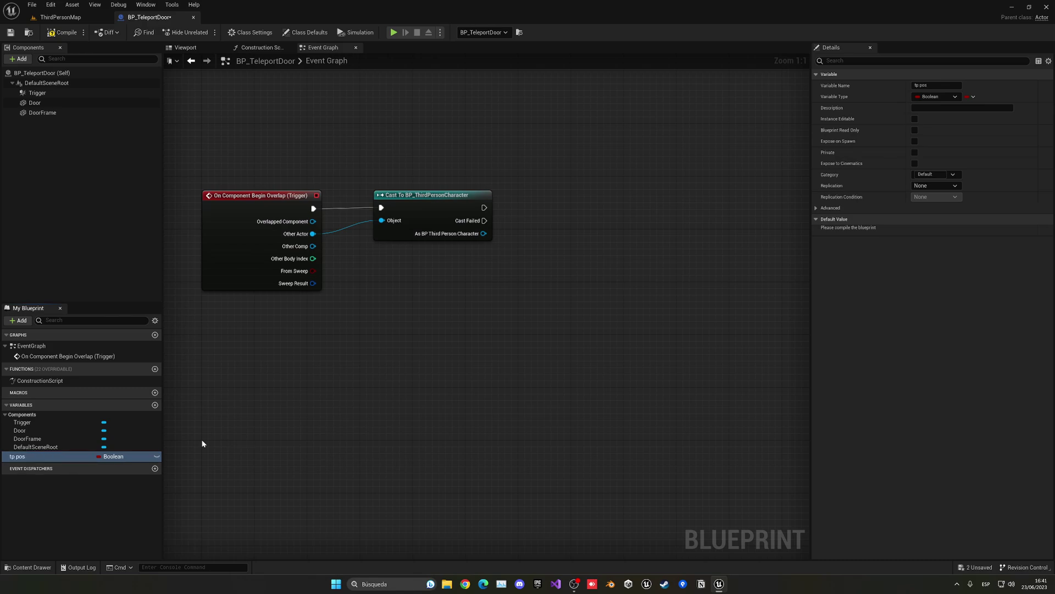
click(110, 456)
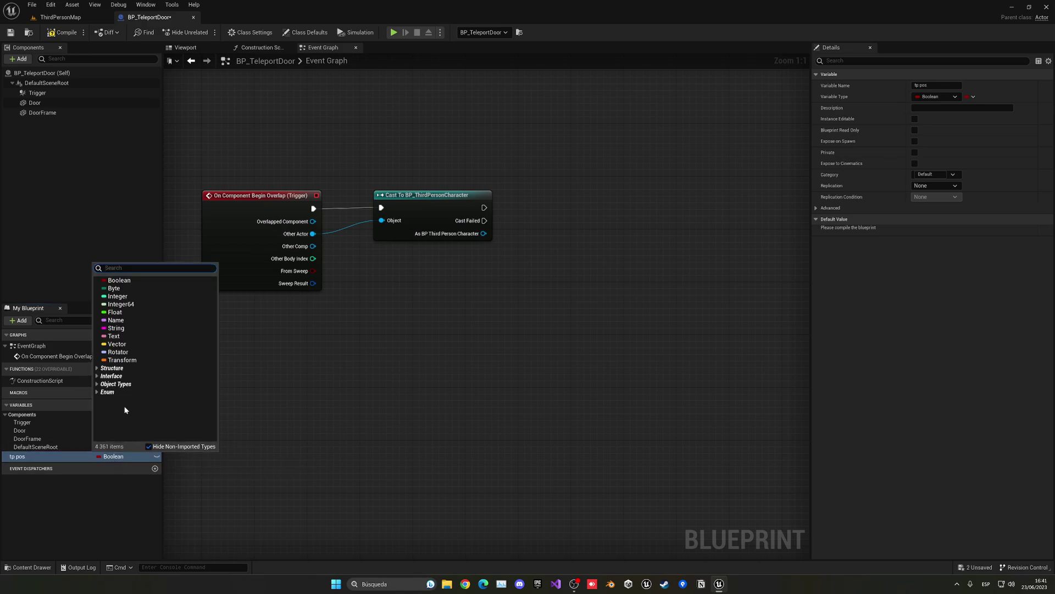
click(117, 343)
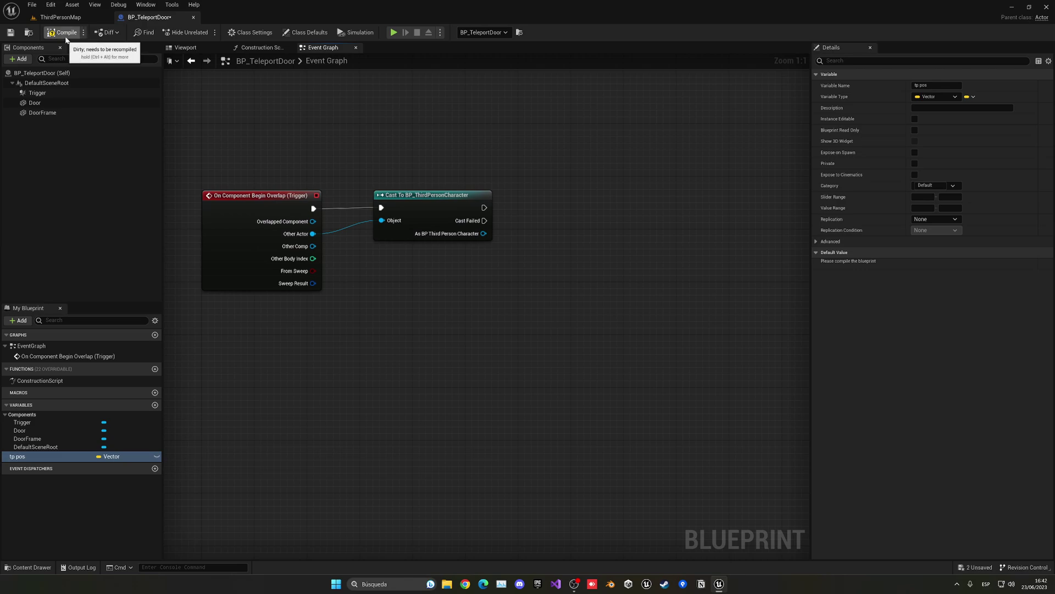
Make the tp pos variable instance editable with Show 3D Widget enabled, then compile the Blueprint.
click(915, 119)
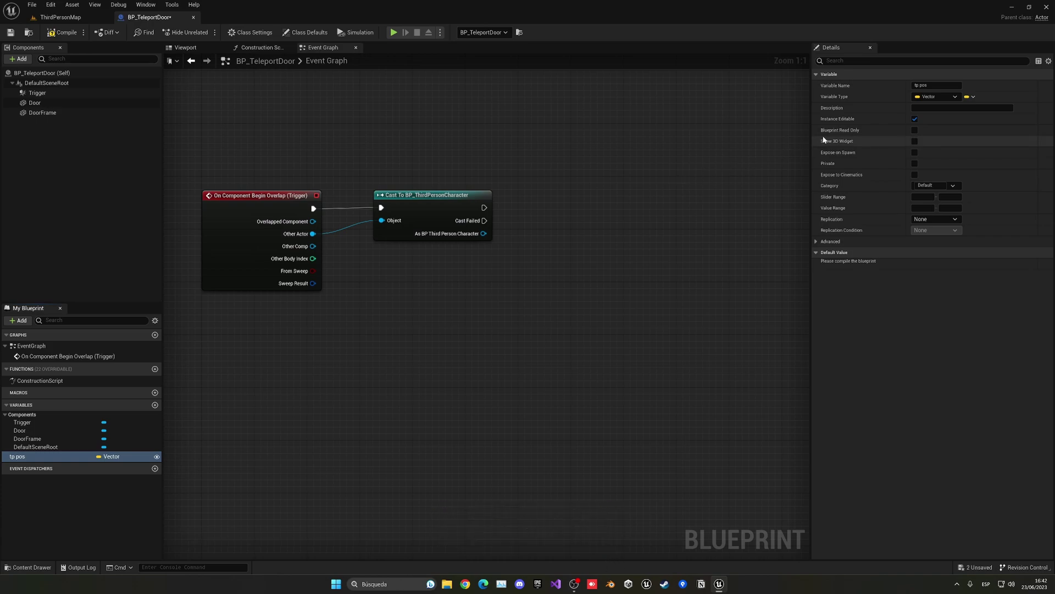
click(915, 141)
click(62, 33)
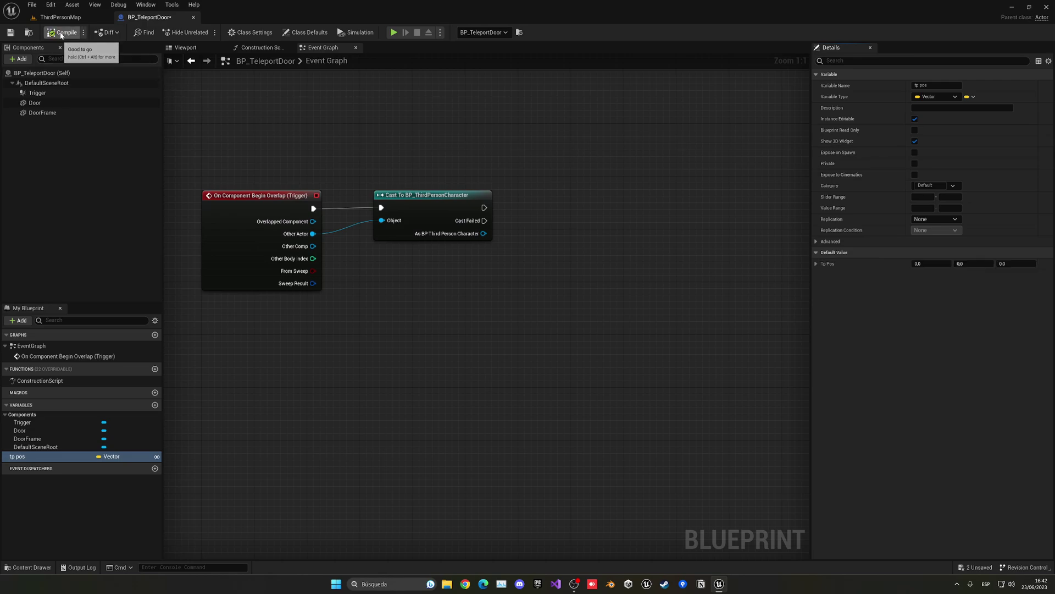
drag(311, 139, 387, 286)
click(387, 286)
key(ctrl+z)
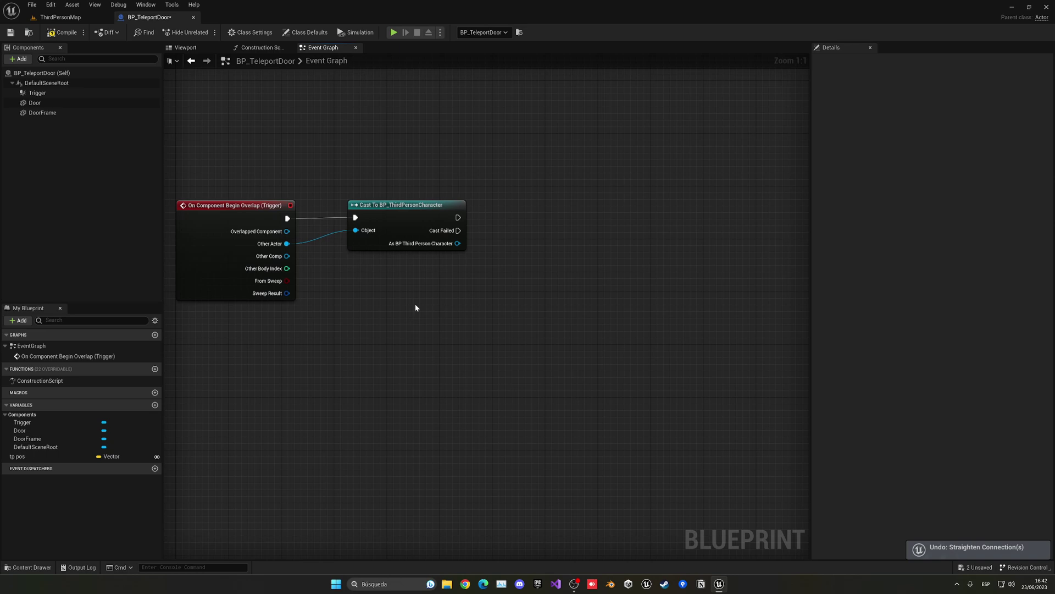
Select the teleport door in ThirdPersonMap and move its Tp Pos widget to about 0, 850, 270, above the raised platform.
click(60, 17)
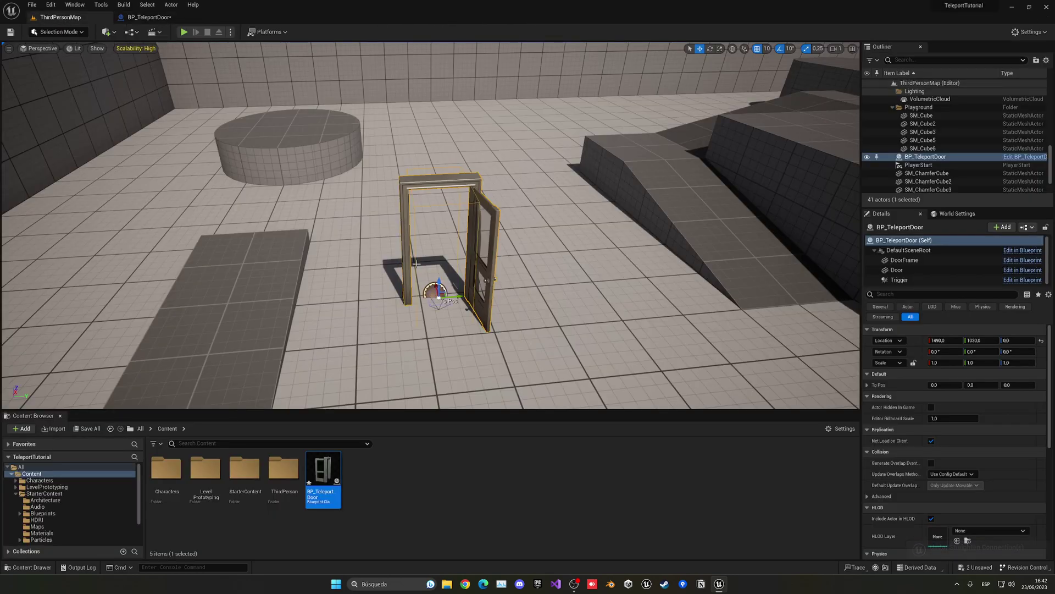
right_drag(409, 380, 407, 407)
click(434, 187)
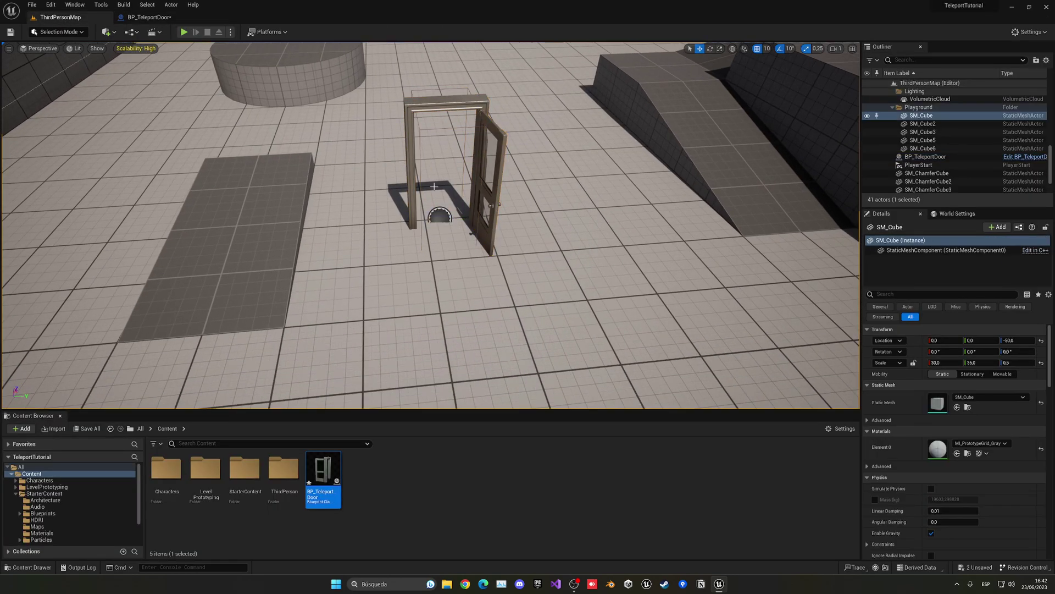
click(410, 125)
key(f)
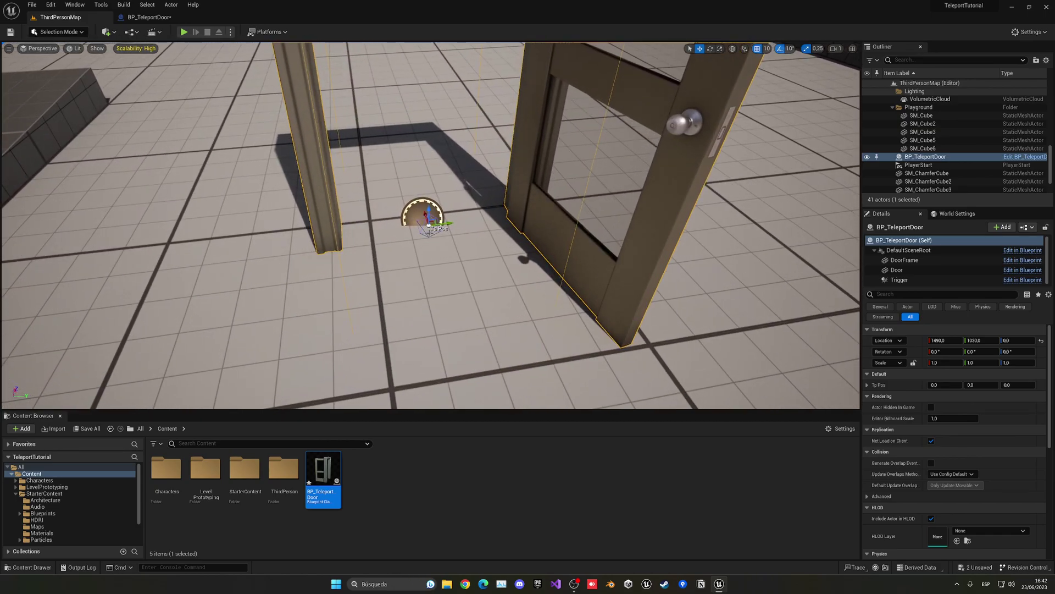
scroll(440, 240, down, 6)
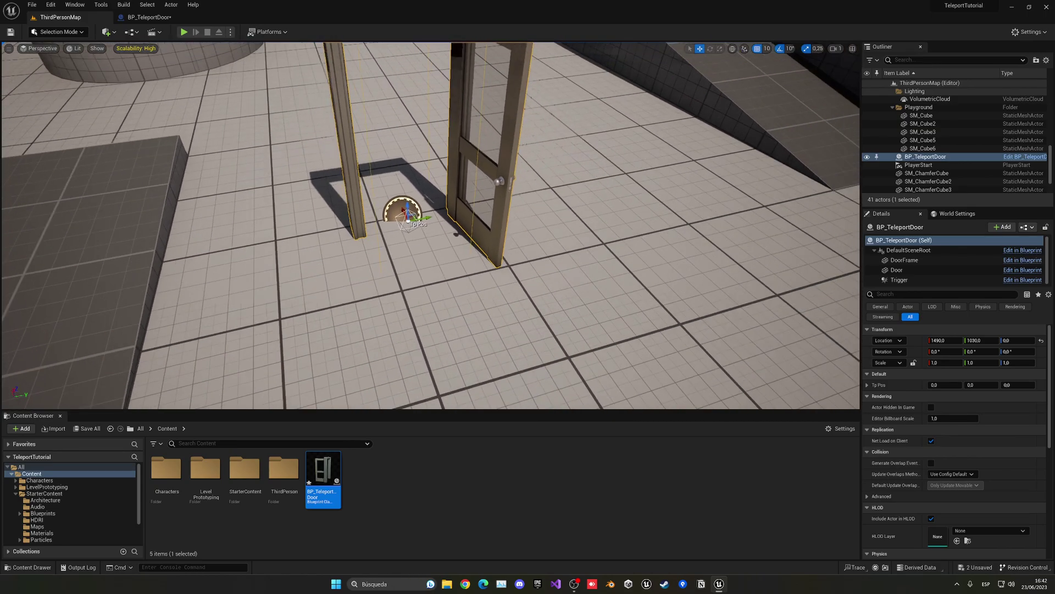
right_drag(413, 229, 407, 198)
key(s)
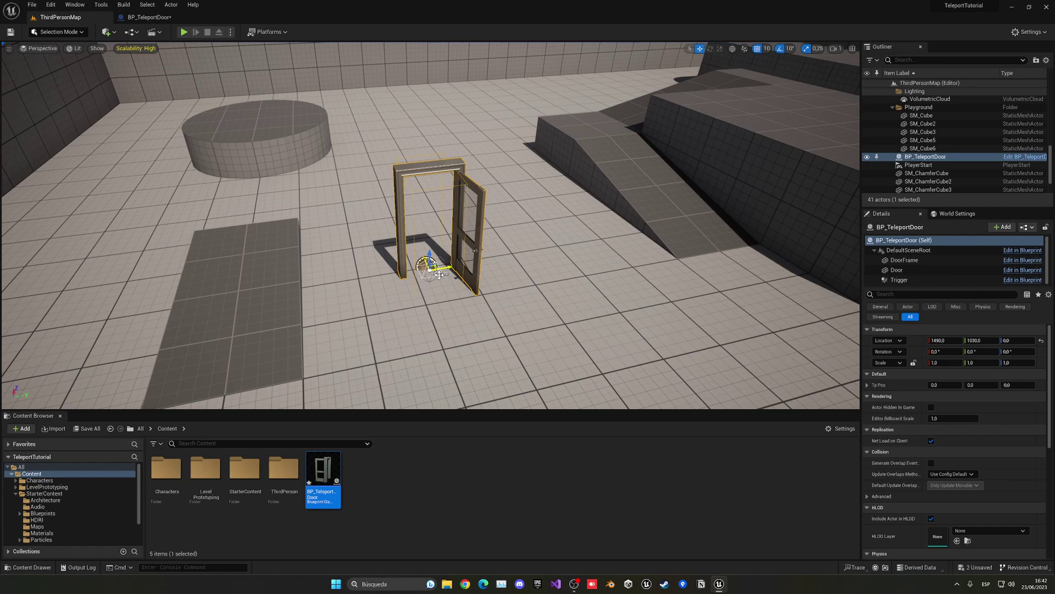
drag(444, 269, 855, 70)
right_drag(706, 169, 735, 149)
key(d)
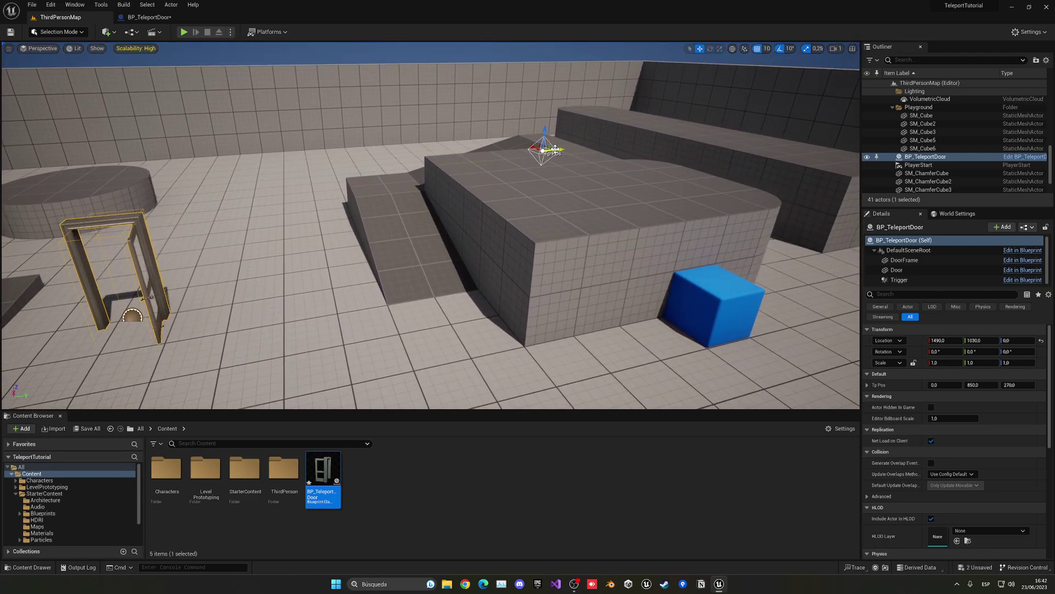
Fine-tune the door's Tp Pos widget over the raised platform to Y 900 and Z 260.
drag(556, 150, 572, 158)
key(w)
right_drag(571, 157, 587, 149)
key(s)
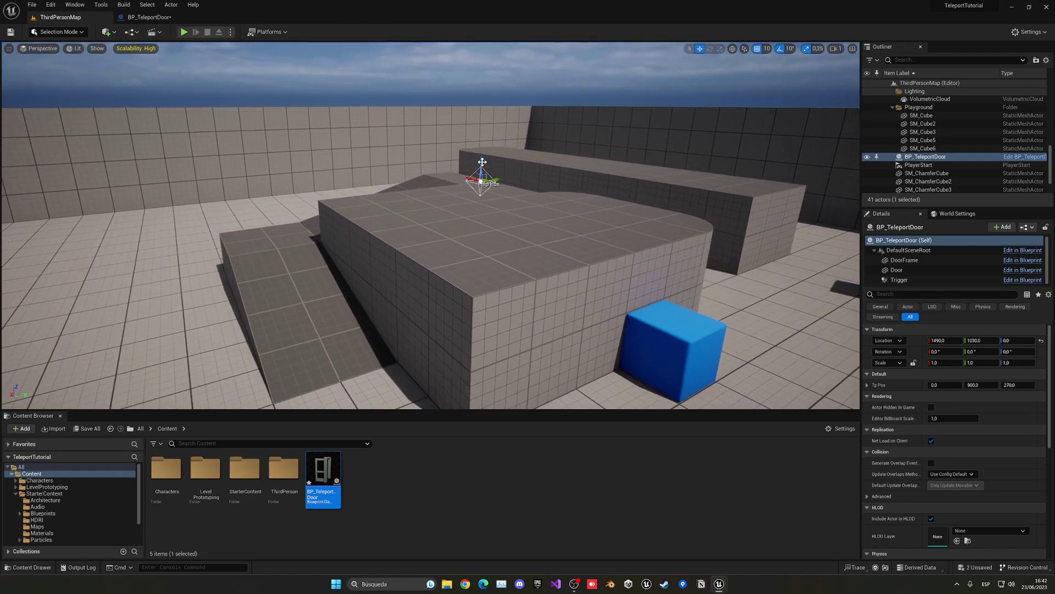
drag(483, 164, 488, 175)
right_drag(489, 175, 536, 211)
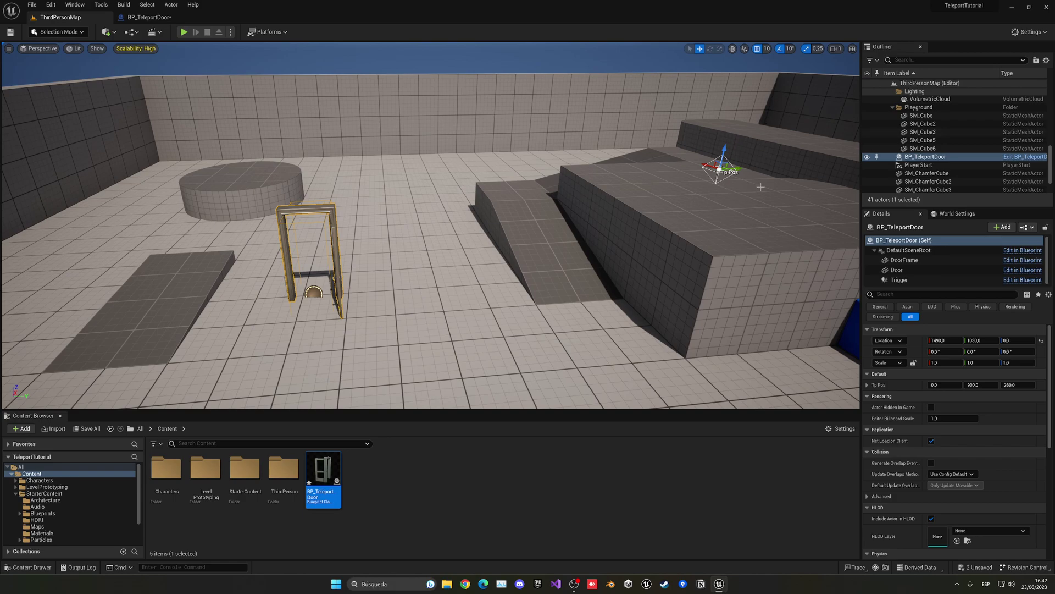
In BP_TeleportDoor's Event Graph, add a Set Actor Location And Rotation node from the cast's As BP Third Person Character output.
click(154, 17)
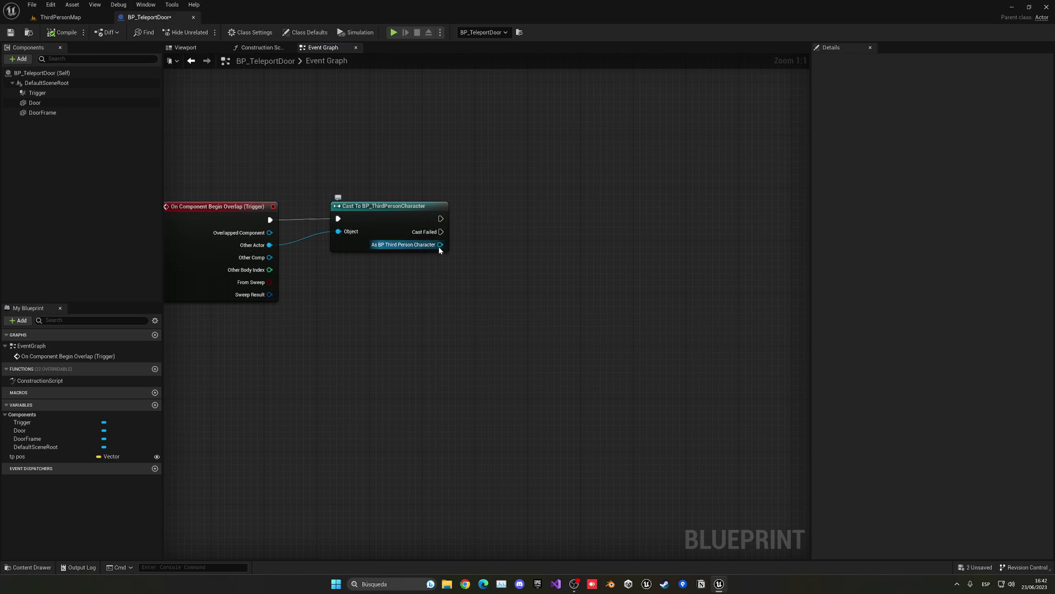
drag(439, 246, 508, 242)
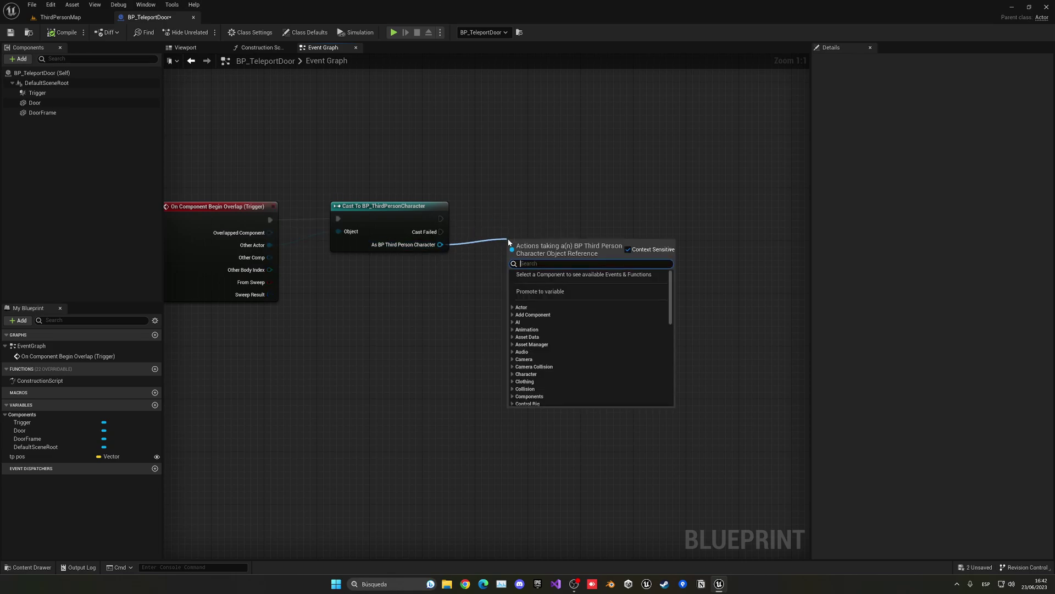
text(set tran)
key(BackSpace)
key(BackSpace)
key(BackSpace)
key(BackSpace)
key(BackSpace)
key(BackSpace)
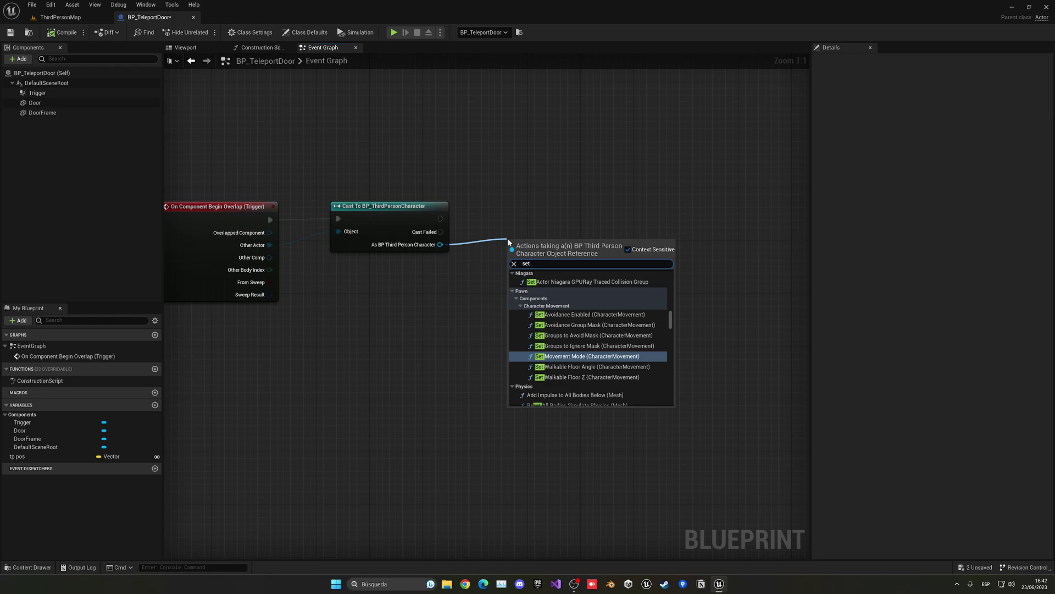
text(location to)
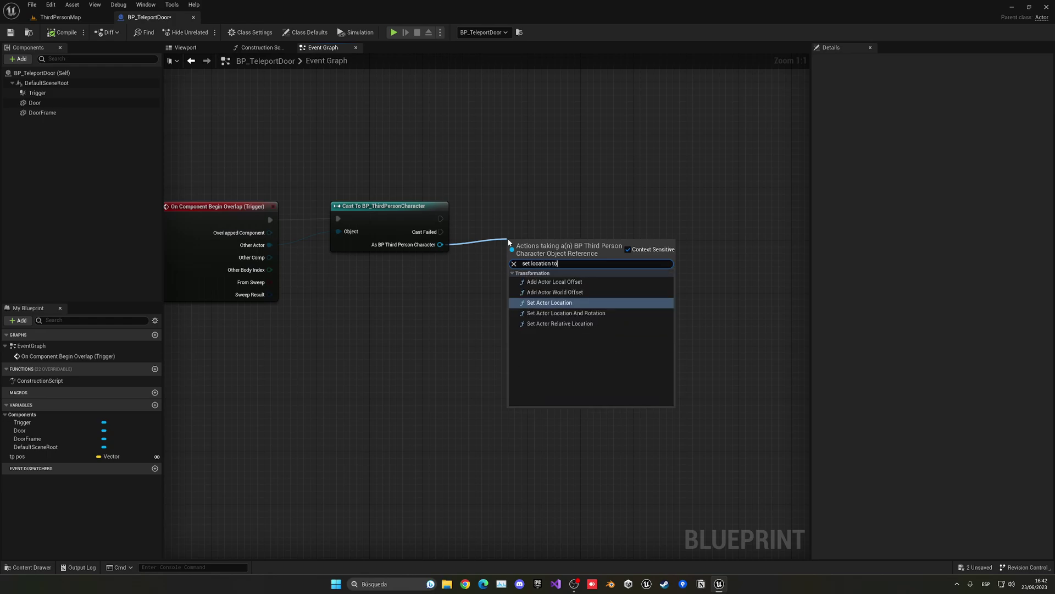
click(576, 314)
drag(547, 238, 548, 201)
right_drag(528, 323, 537, 291)
Feed tp pos into the New Location input and change the variable's type to Transform, closing the search for its references.
drag(22, 457, 531, 214)
drag(458, 244, 451, 250)
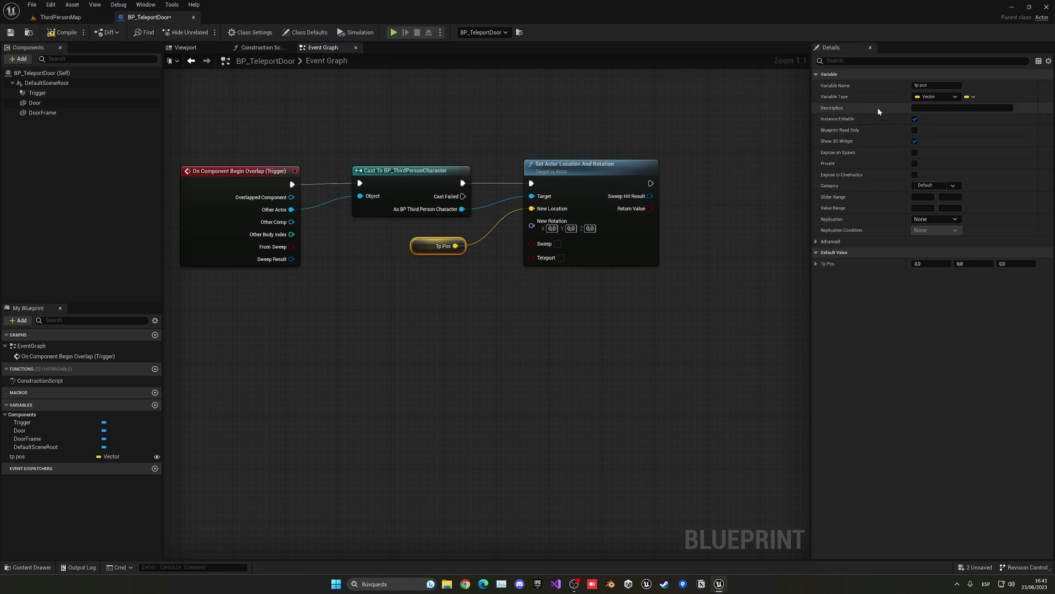
click(935, 97)
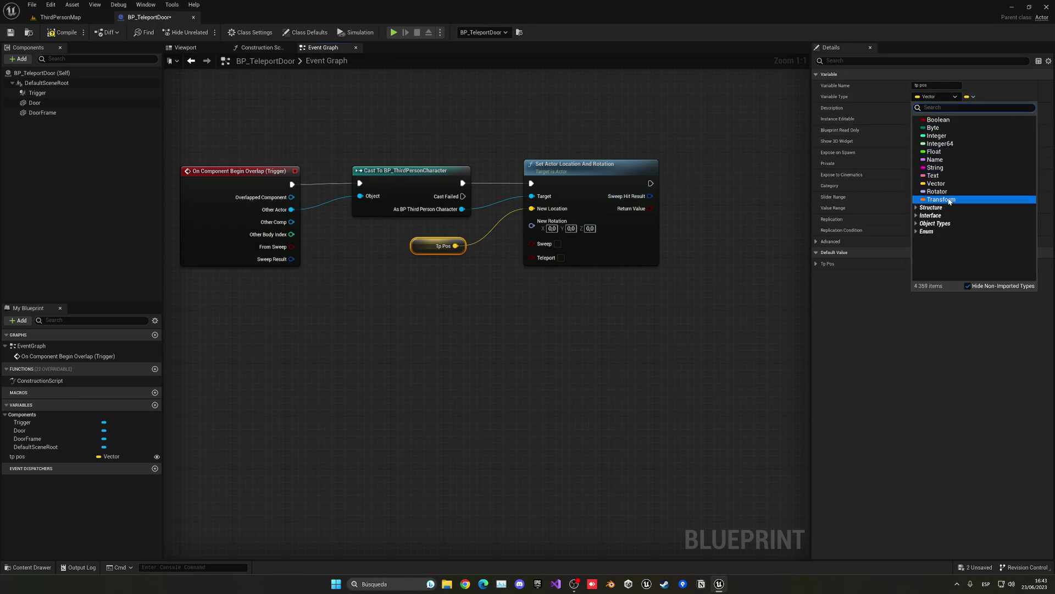
click(941, 199)
click(528, 312)
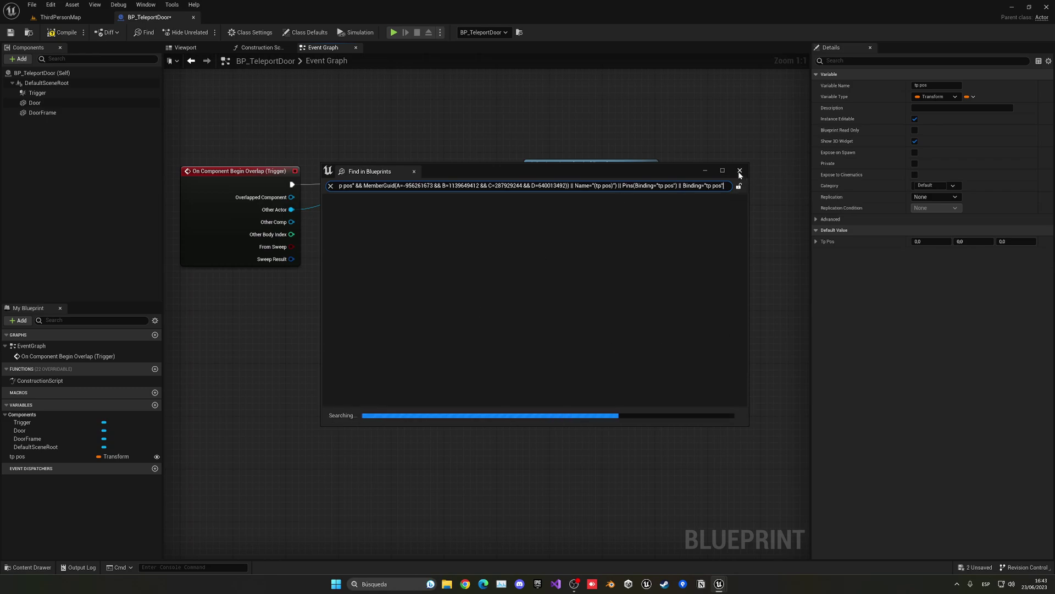
click(740, 170)
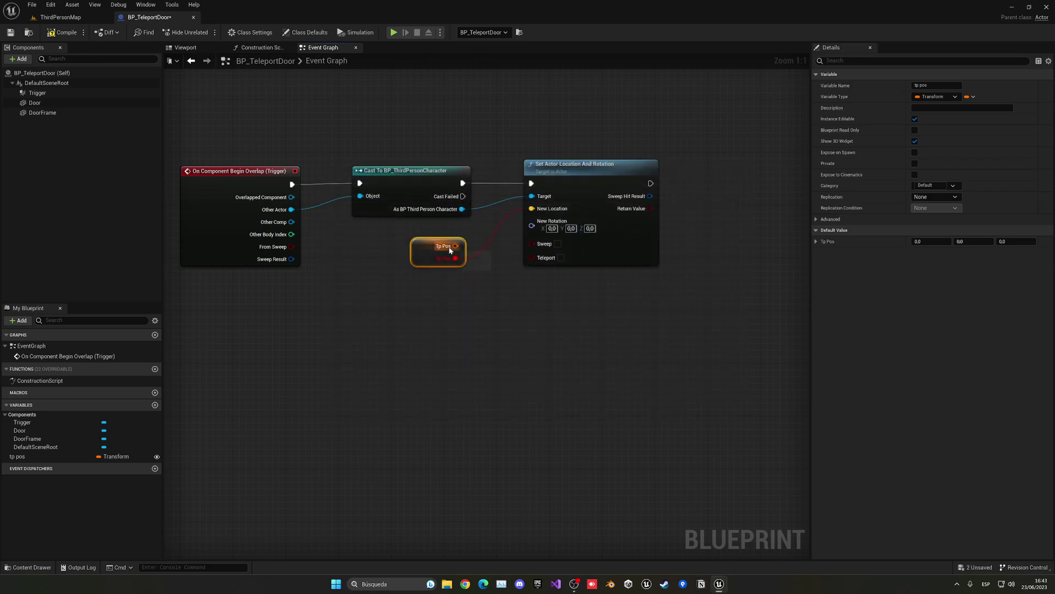
Replace the broken tp pos getter with a split one wired to New Location and New Rotation, and compile the Blueprint.
key(Delete)
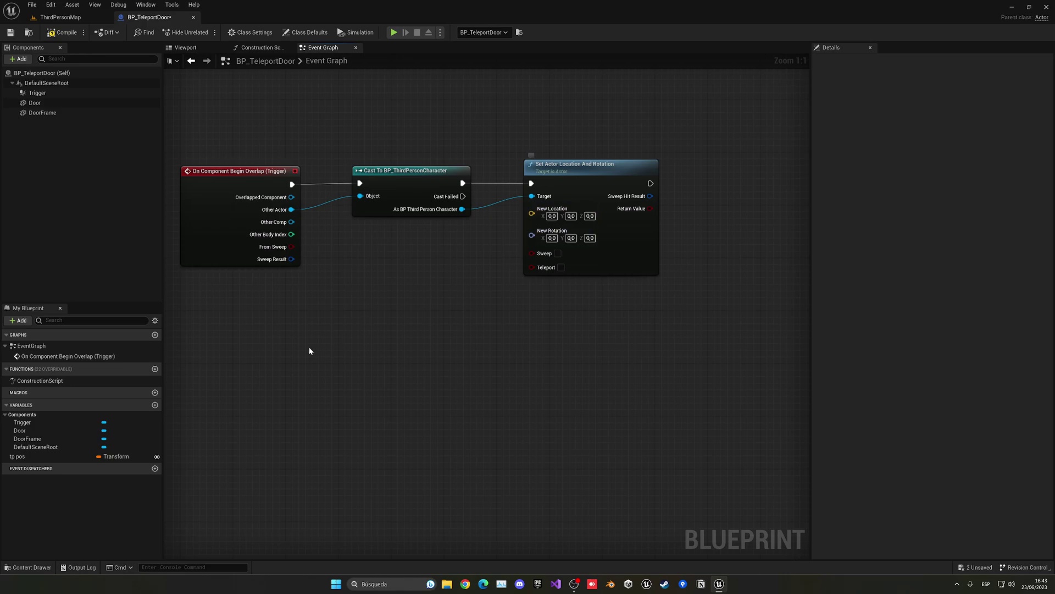
drag(17, 456, 535, 220)
click(423, 264)
right_click(443, 252)
click(471, 283)
drag(445, 265, 534, 235)
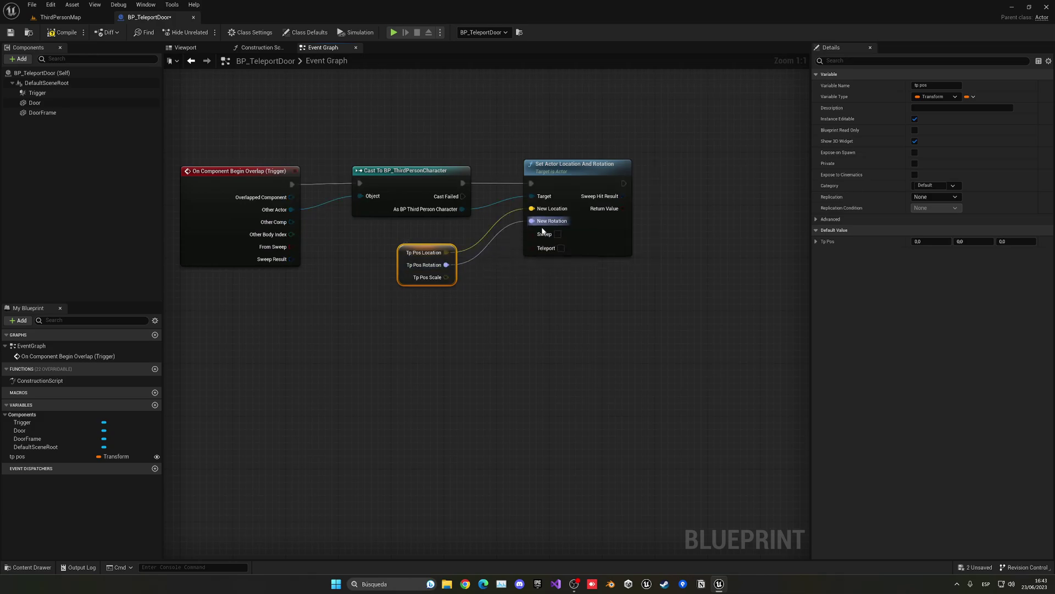
click(70, 33)
In ThirdPersonMap, move the teleport door's Tp Pos widget from the door to above the raised platform.
click(65, 18)
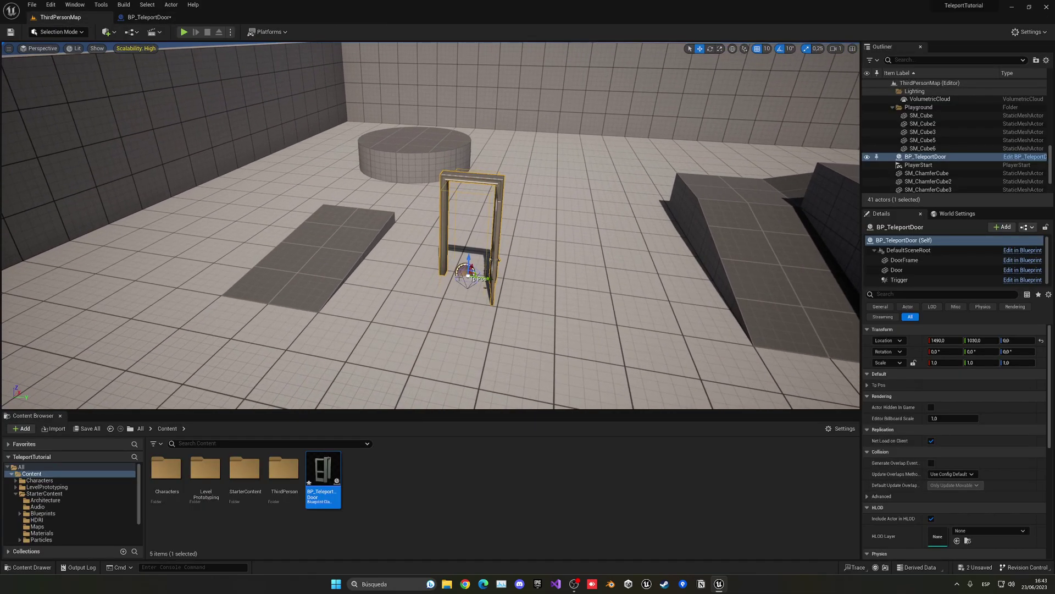
right_drag(459, 277, 433, 267)
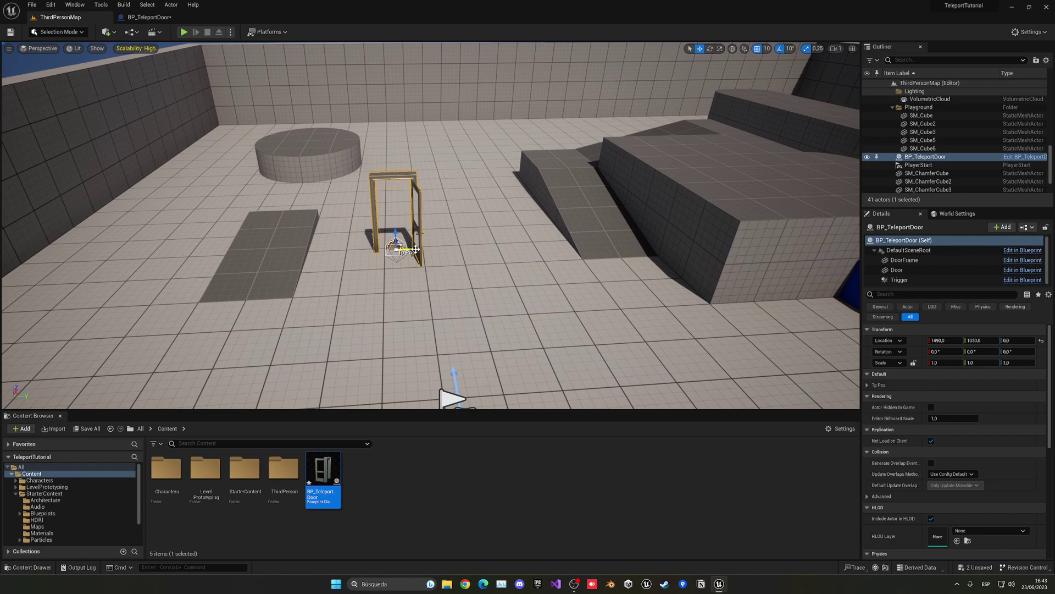
drag(415, 249, 767, 125)
key(w)
mouse_move(588, 194)
right_down()
mouse_move(596, 189)
mouse_move(588, 194)
right_up()
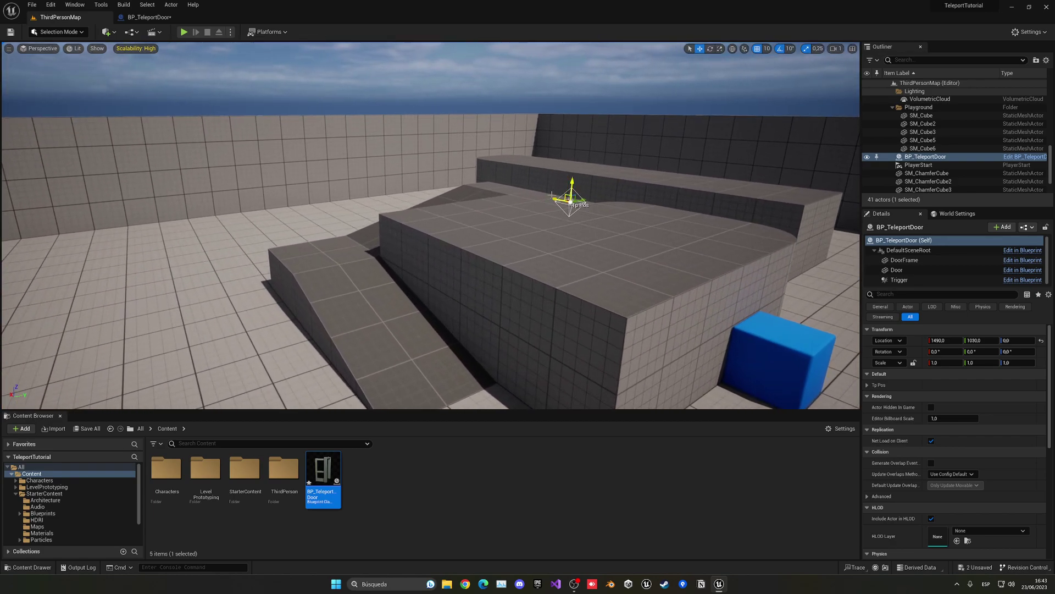
key(s)
right_drag(628, 252, 625, 257)
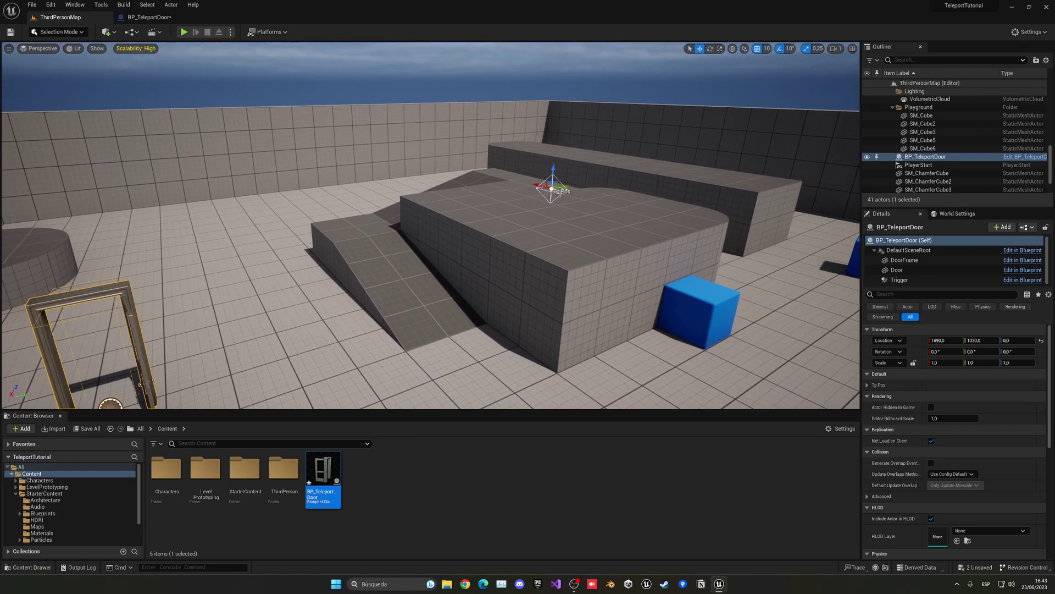
Try rotating the Tp Pos widget above the raised platform and undo the rotation.
key(e)
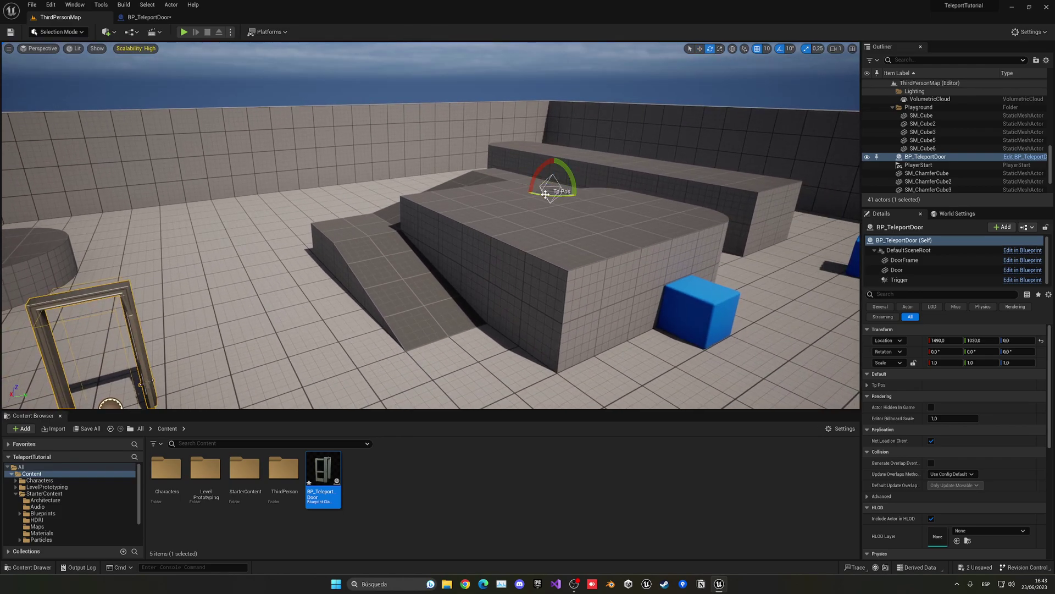
key(w)
key(ctrl+z)
right_drag(407, 219, 383, 221)
Review the door's event graph, and play-test ThirdPersonMap by running the character through the teleport door before stopping the session.
click(148, 17)
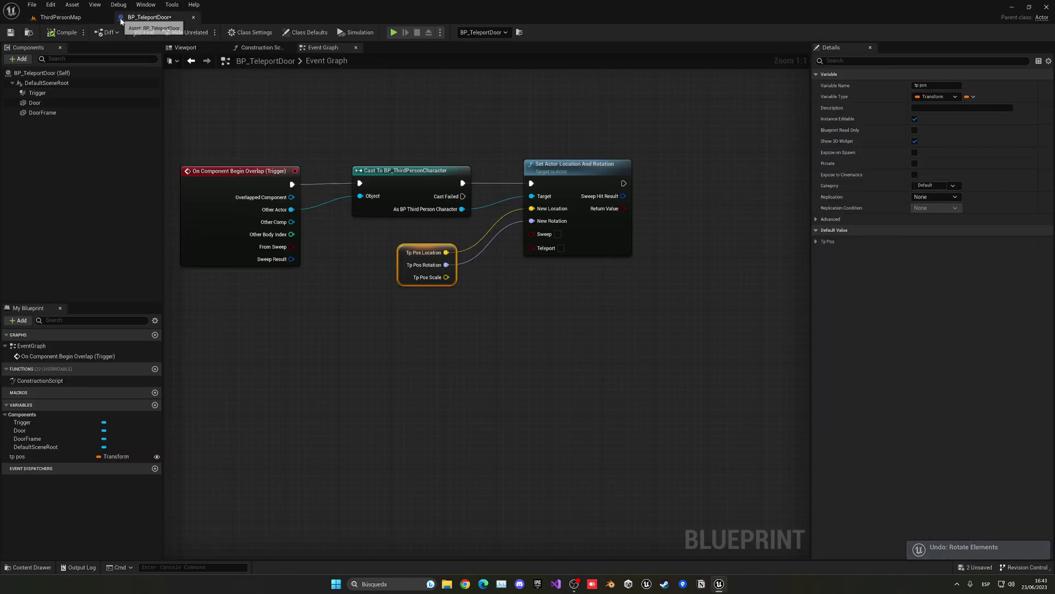
right_drag(566, 314, 606, 320)
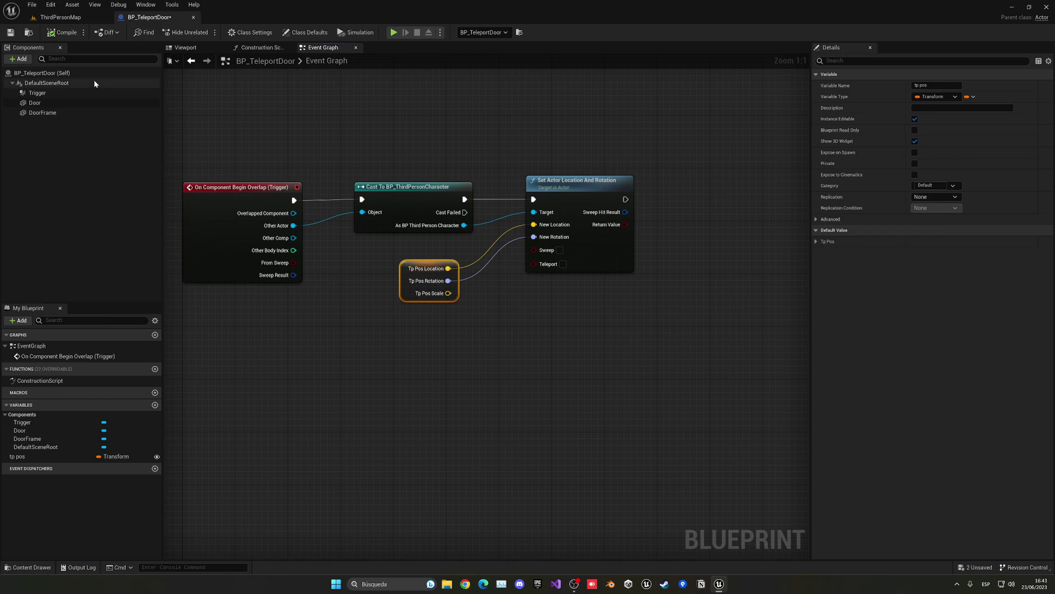
click(60, 17)
click(184, 32)
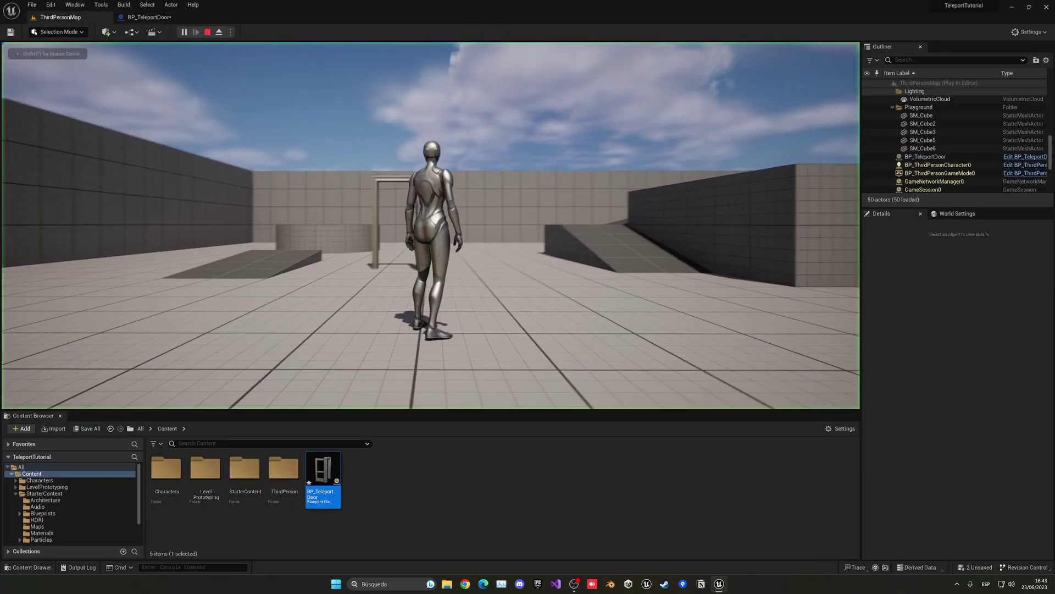
key(w)
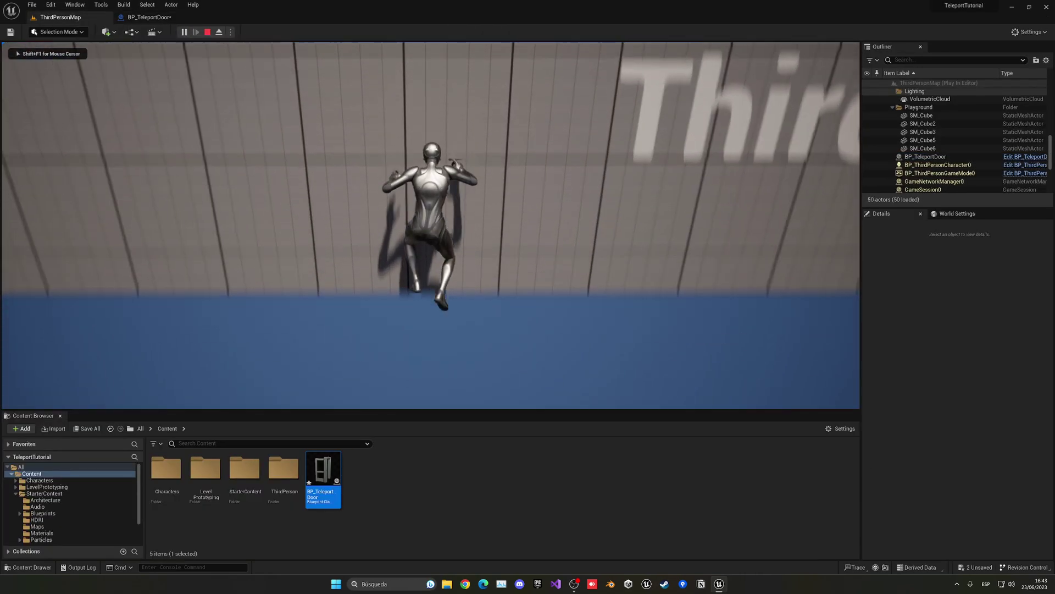
key(Escape)
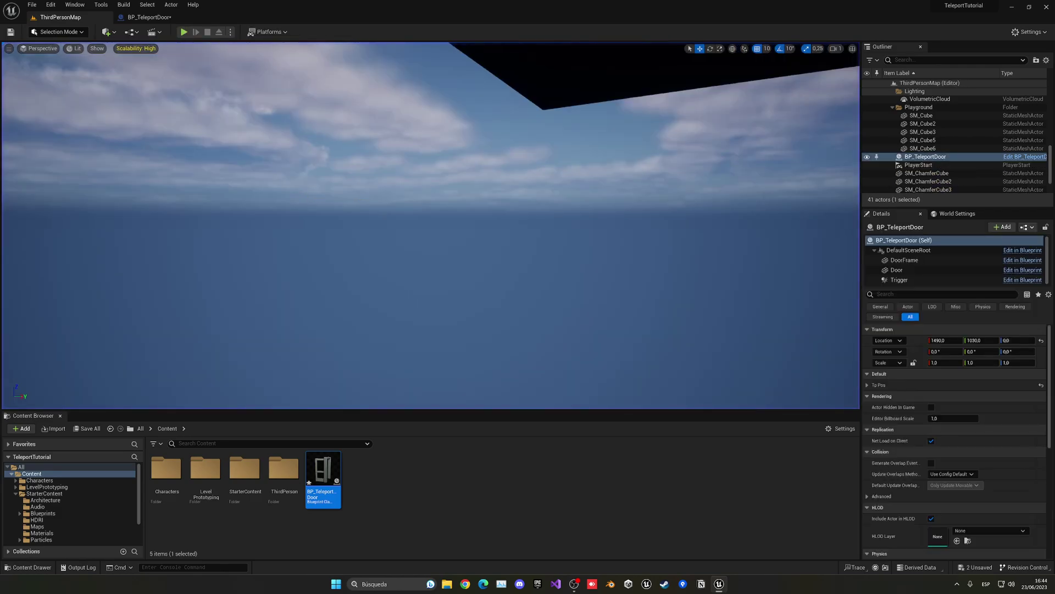
Examine where the Tp Pos widget sits in the level relative to the teleport door.
key(s)
right_drag(303, 200, 303, 253)
right_drag(368, 204, 368, 204)
key(e)
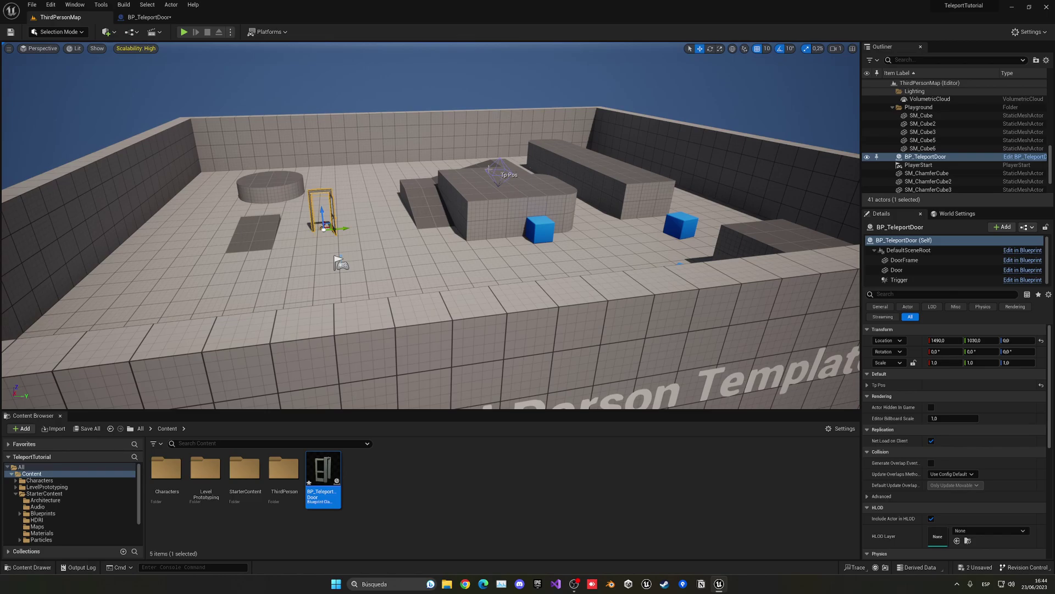
key(w)
right_drag(508, 179, 459, 177)
key(s)
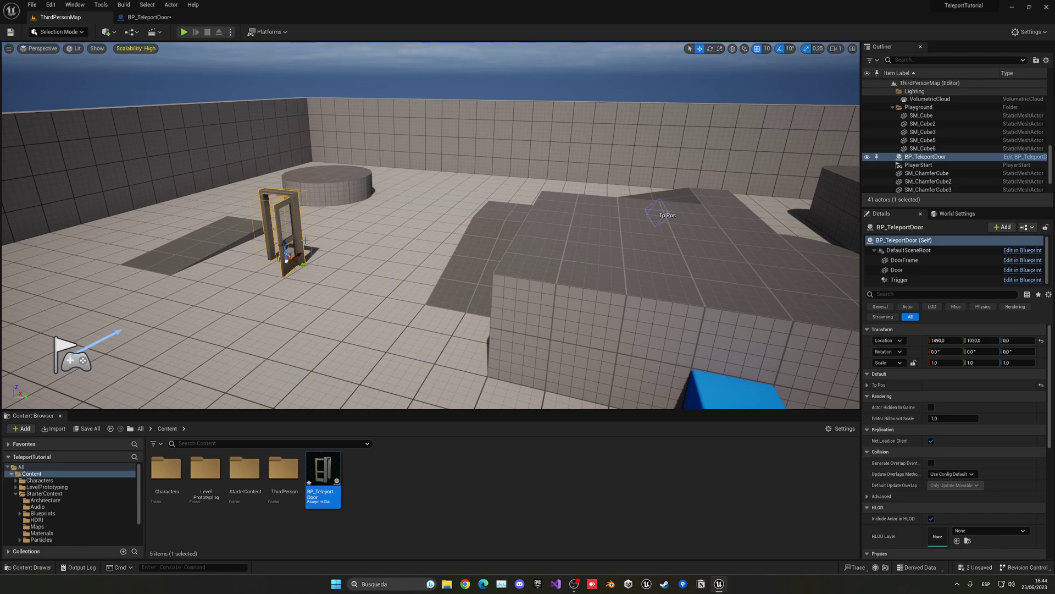
In the door's Event Graph, make room before Set Actor Location And Rotation and add a Transform Location node fed by Tp Pos Location.
click(145, 17)
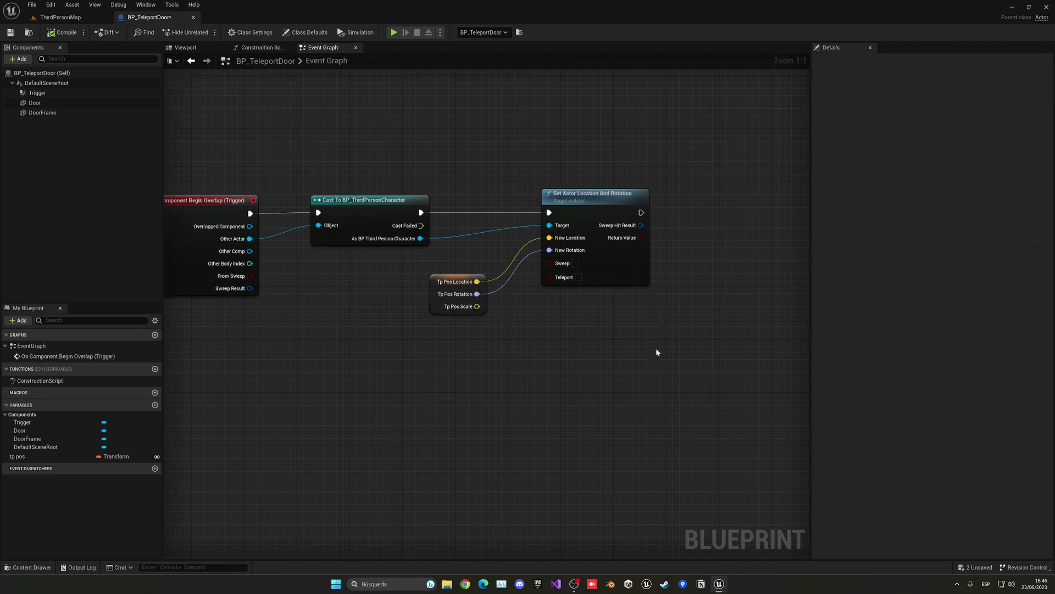
right_drag(657, 352, 601, 347)
drag(540, 212, 631, 213)
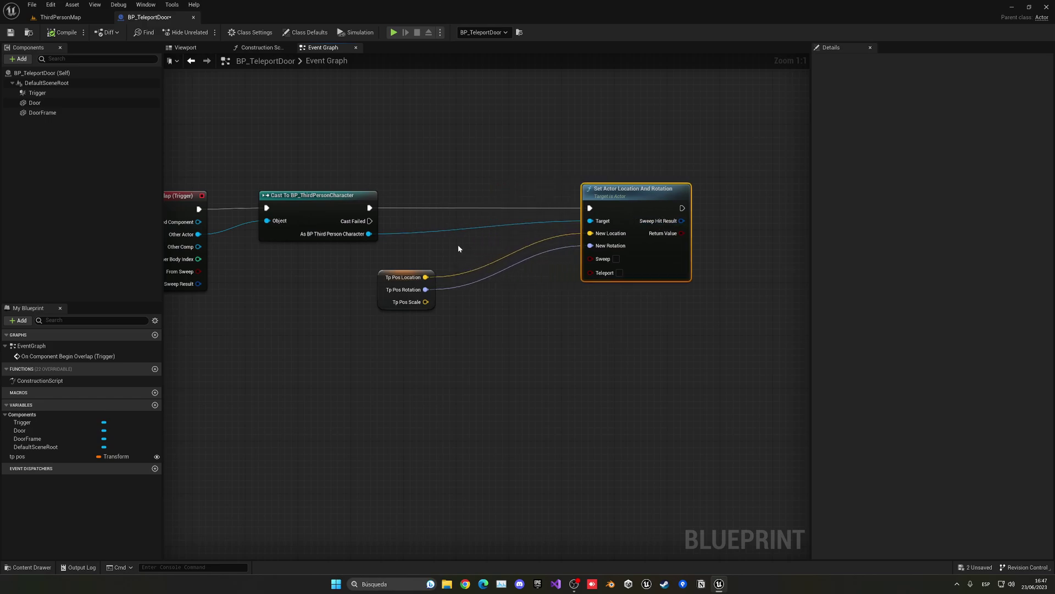
drag(425, 277, 486, 280)
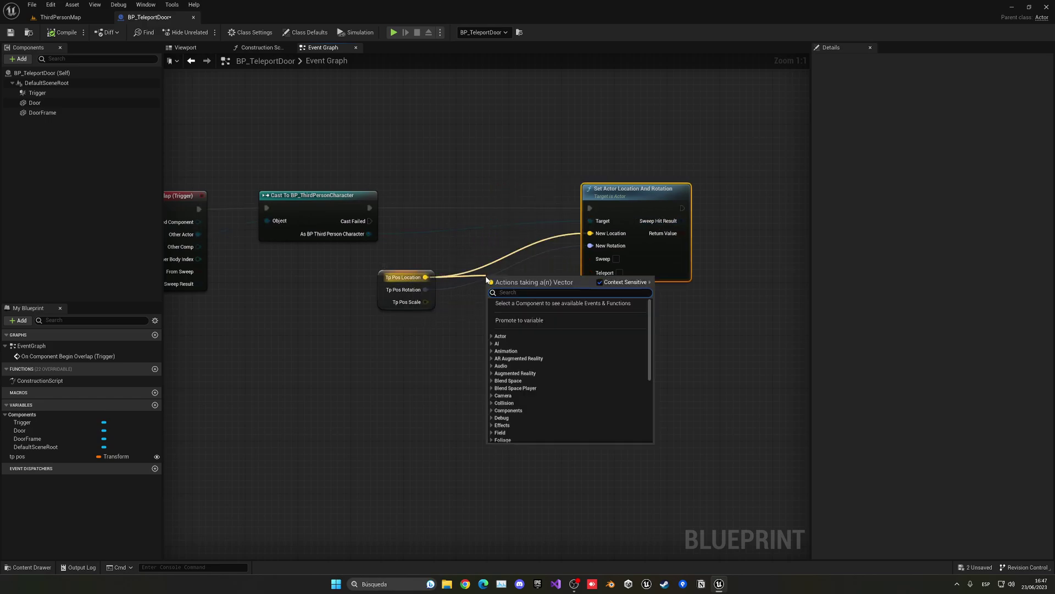
text(transform)
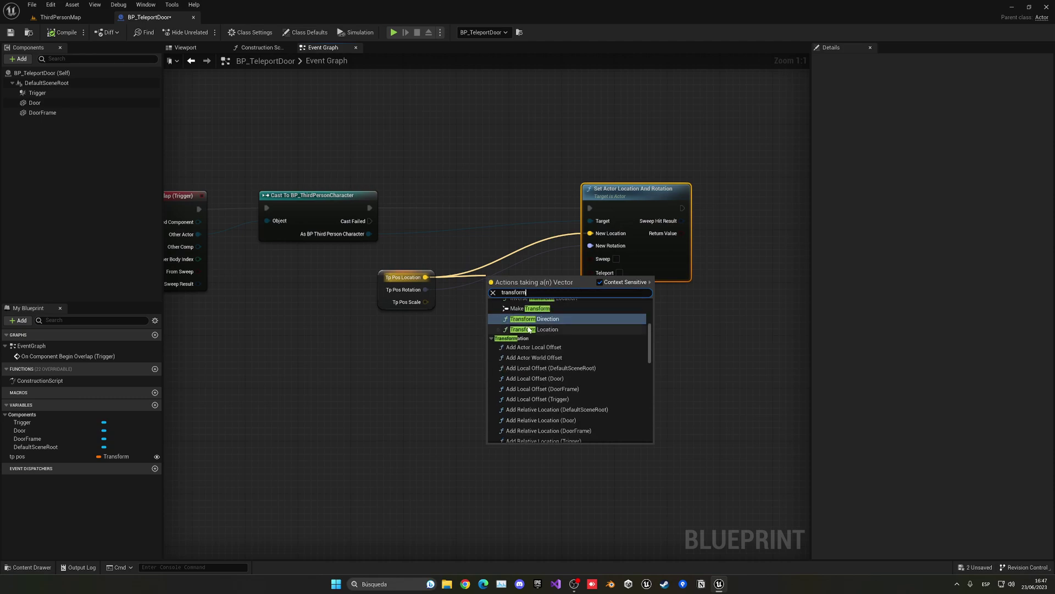
click(533, 329)
drag(509, 274, 522, 313)
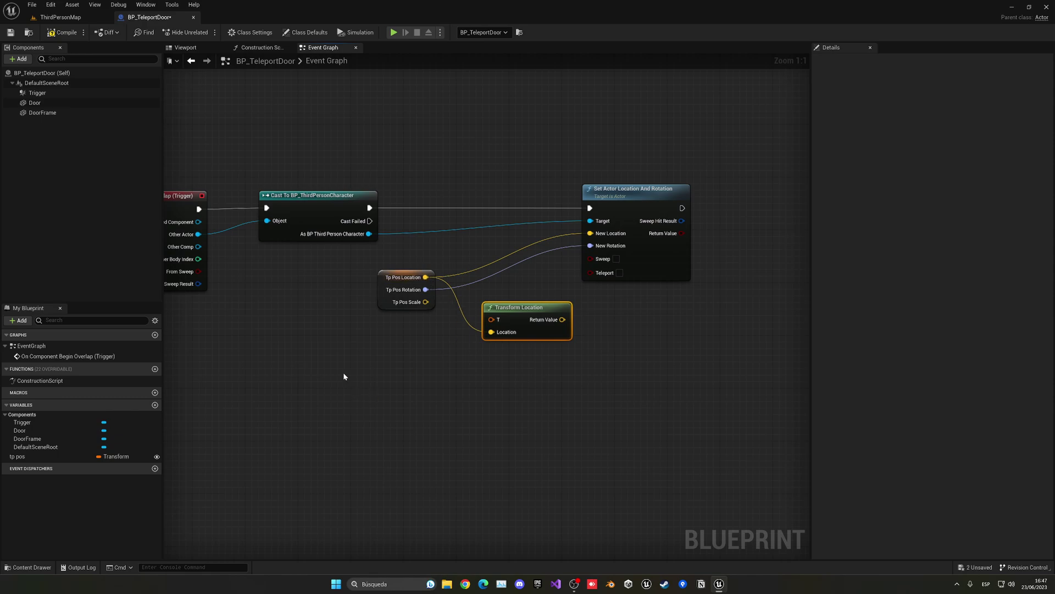
Feed Get Actor Transform into Transform Location's T input and wire its Return Value to New Location.
drag(491, 320, 483, 365)
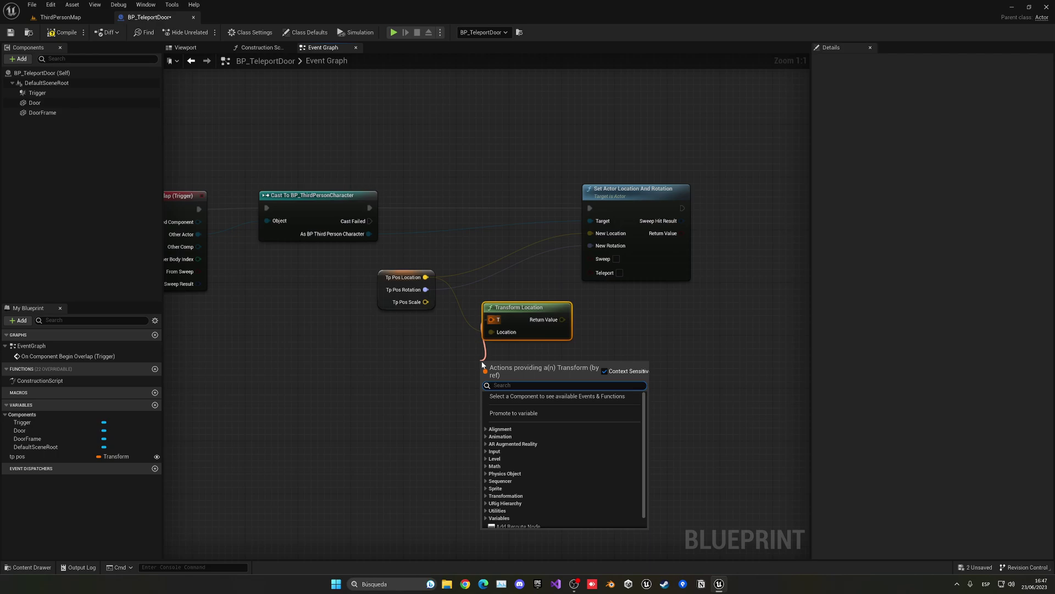
text(get acto)
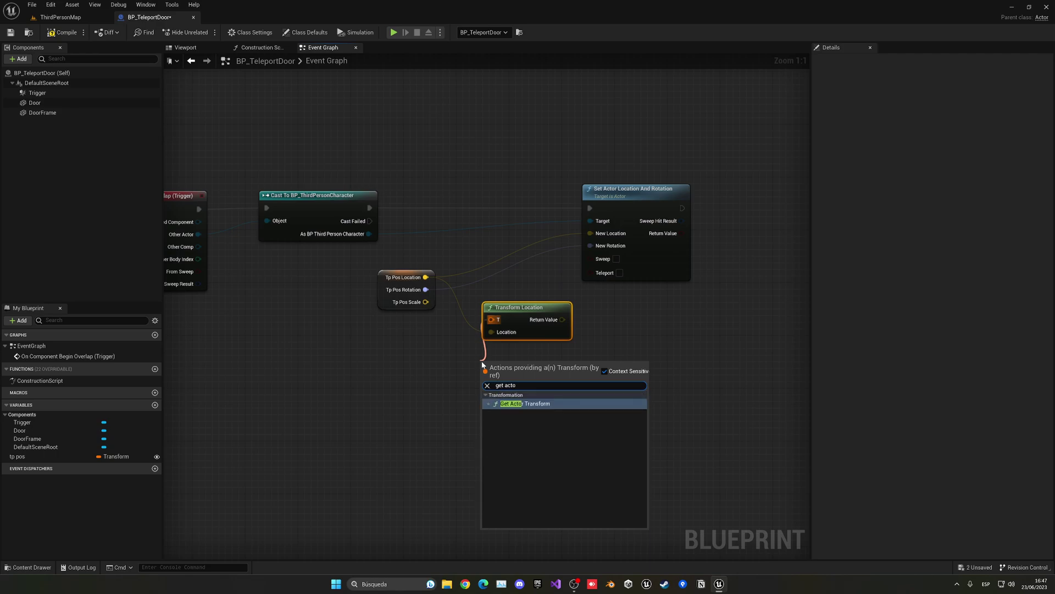
key(Return)
drag(563, 319, 594, 235)
Arrange the Get Actor Transform, Transform Location and Tp Pos nodes compactly between the cast and Set Actor Location And Rotation.
drag(519, 308, 513, 235)
drag(524, 358, 326, 267)
drag(385, 301, 457, 355)
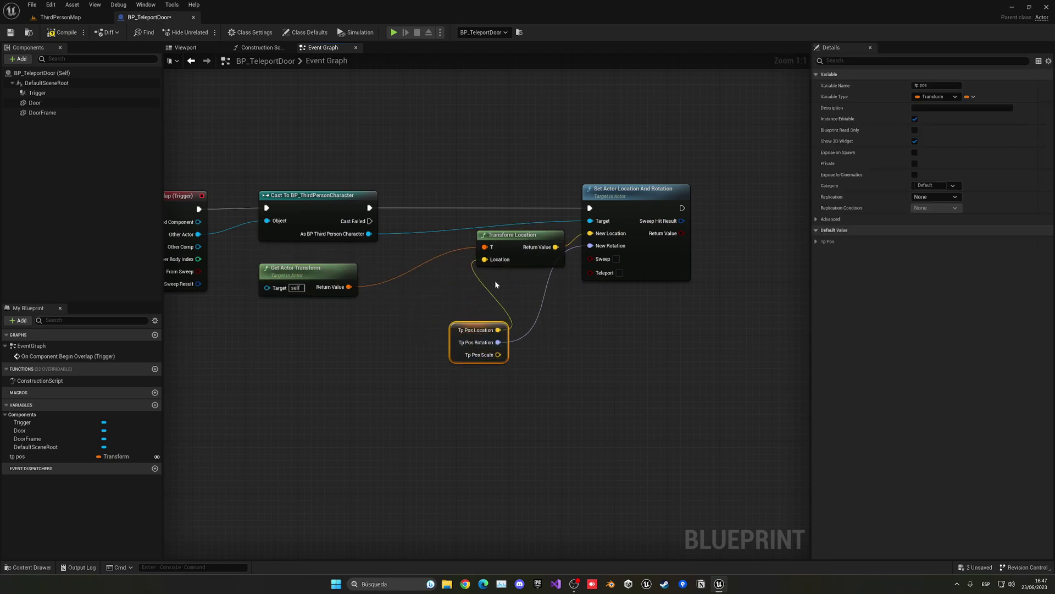
drag(511, 235, 465, 248)
drag(325, 275, 369, 277)
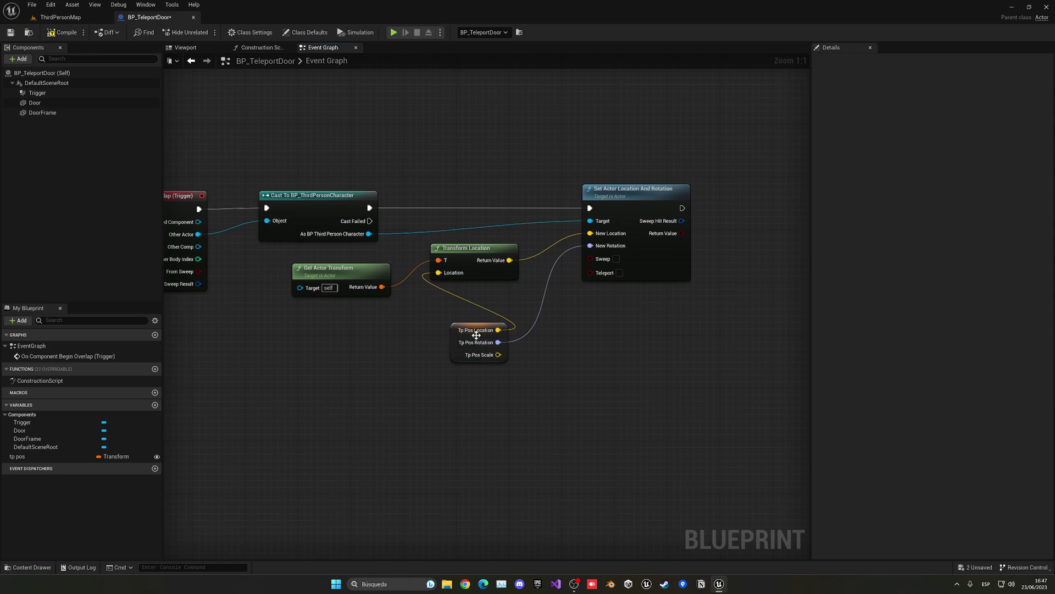
drag(456, 347, 449, 318)
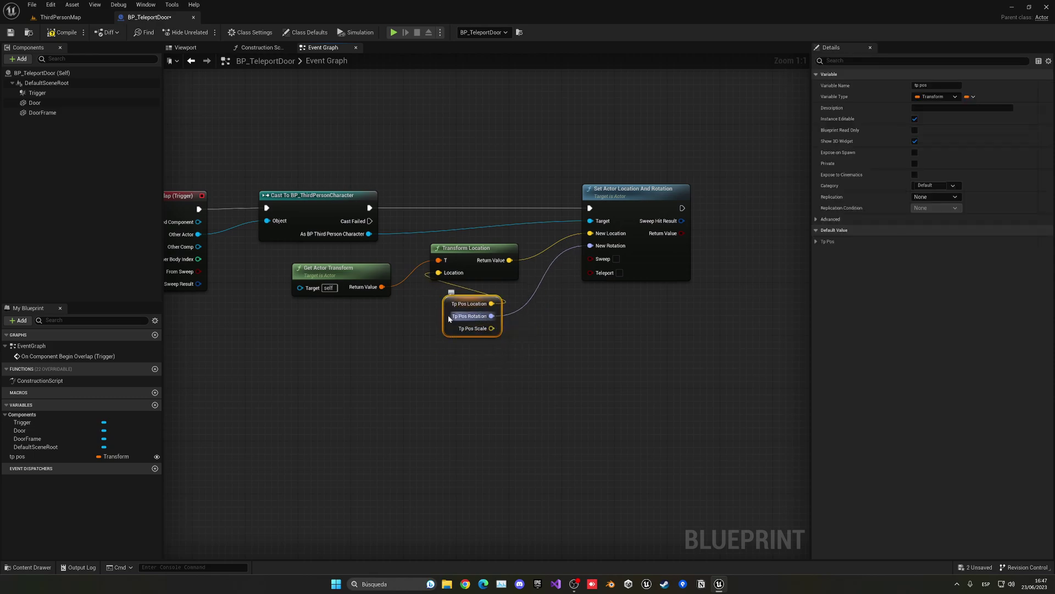
Playtest ThirdPersonMap by running the character through the teleport door and around the arrival spot, and end the session.
click(72, 19)
click(184, 31)
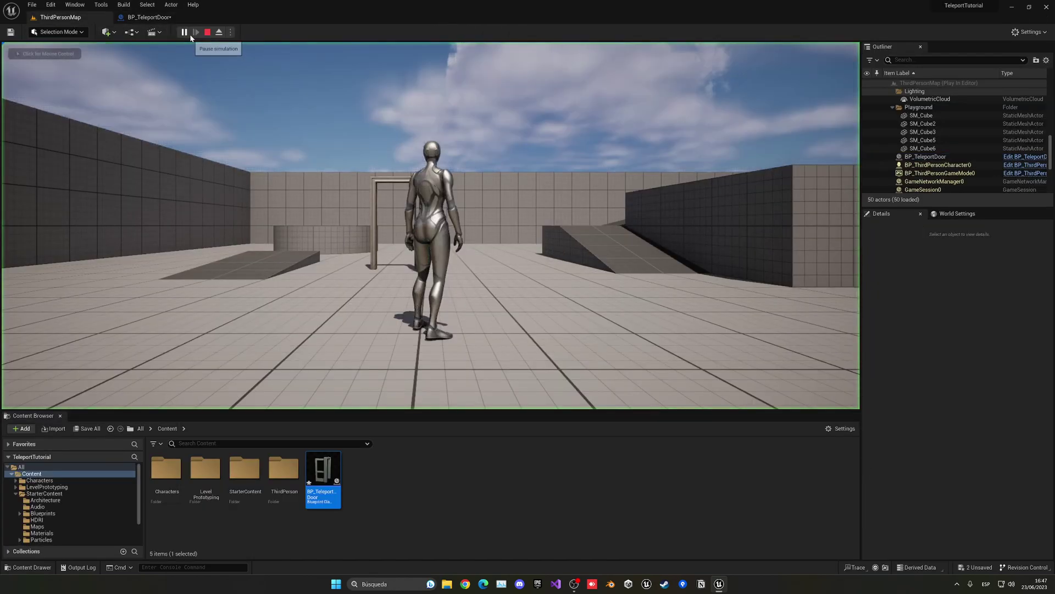
key(w)
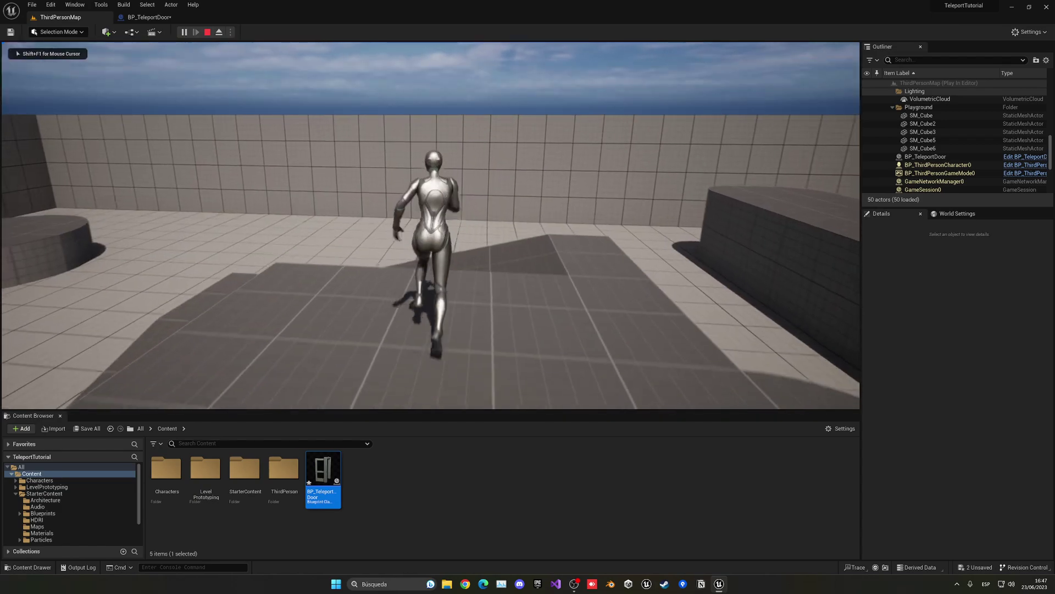
key(w)
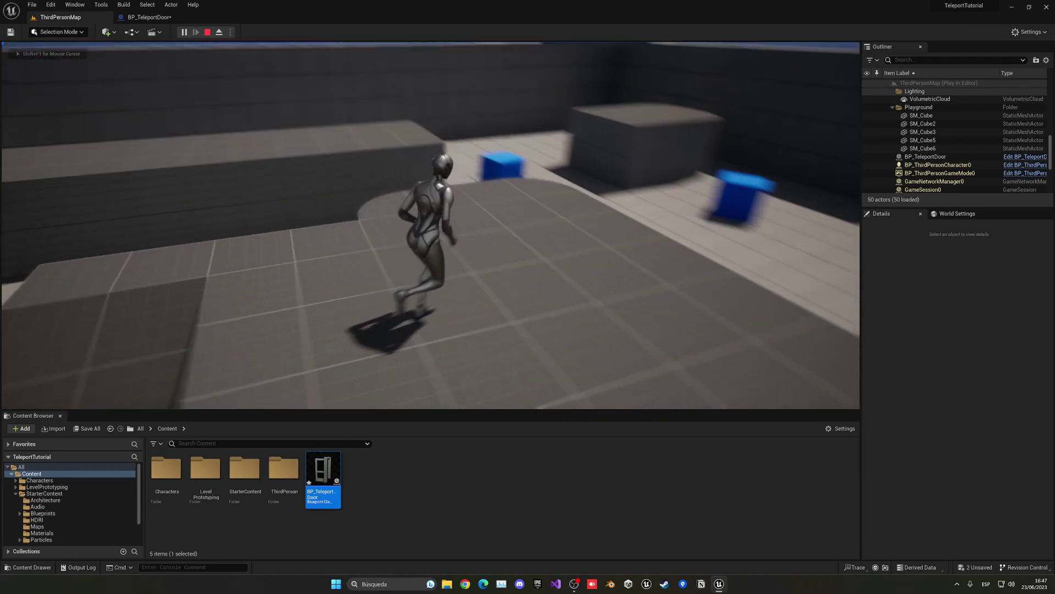
key(Escape)
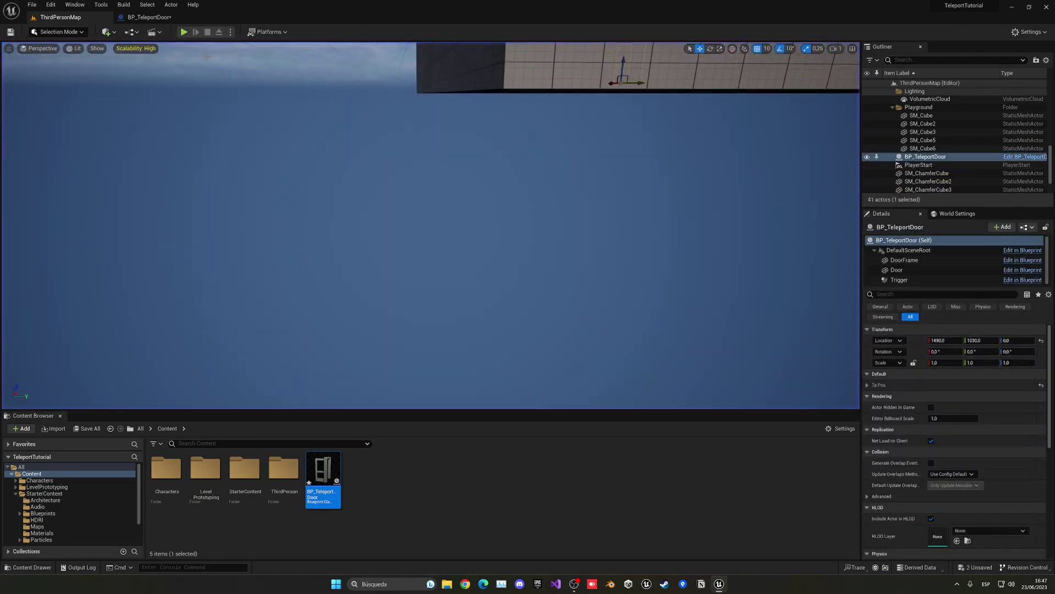
Move the door's Tp Pos widget above the long raised block near the back wall and playtest the teleport.
right_drag(466, 167, 466, 167)
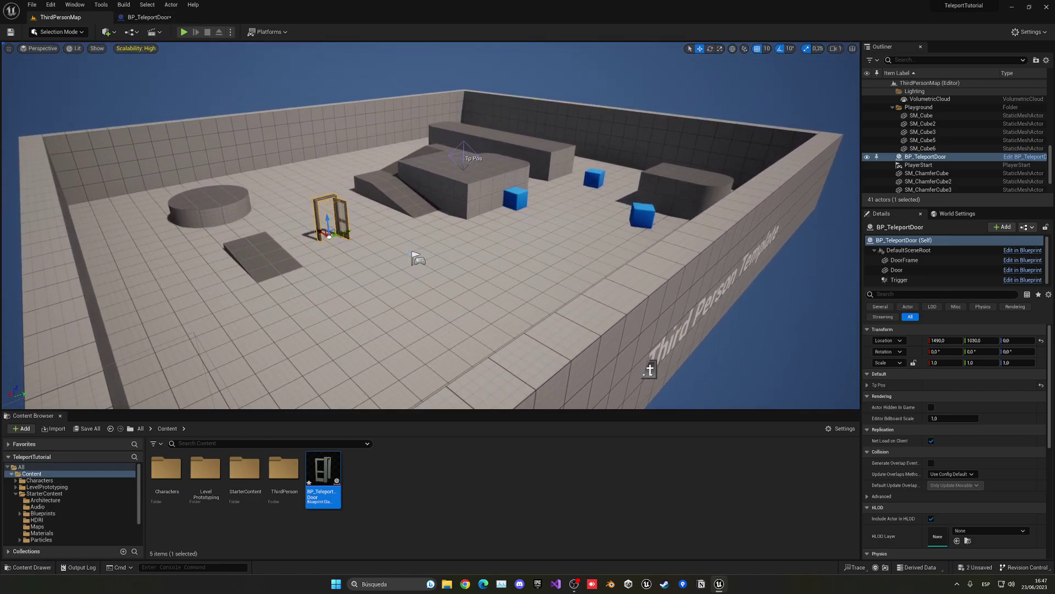
click(474, 154)
click(348, 202)
right_drag(464, 158, 463, 159)
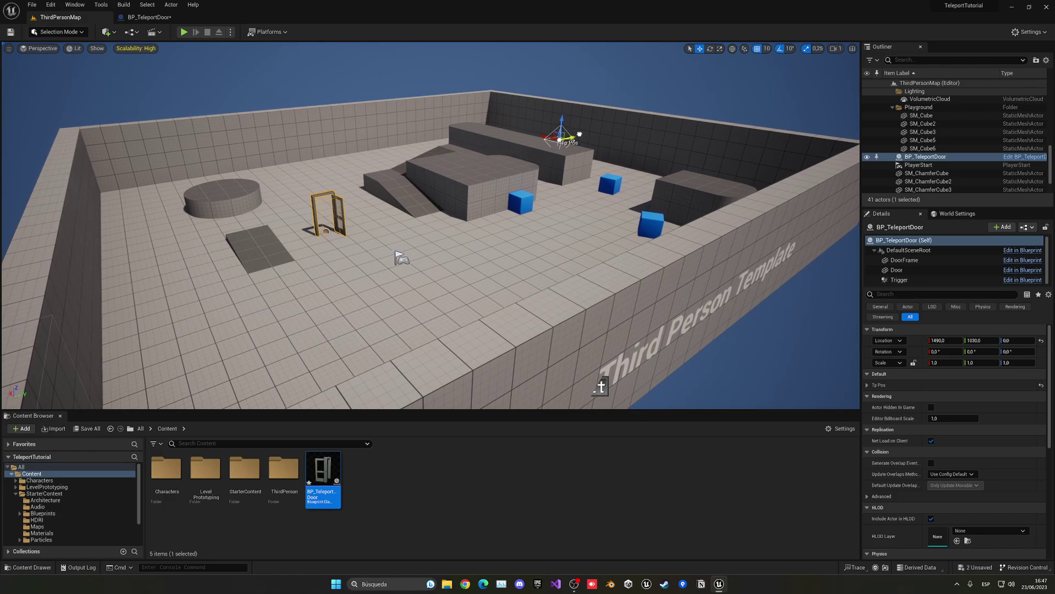
click(185, 32)
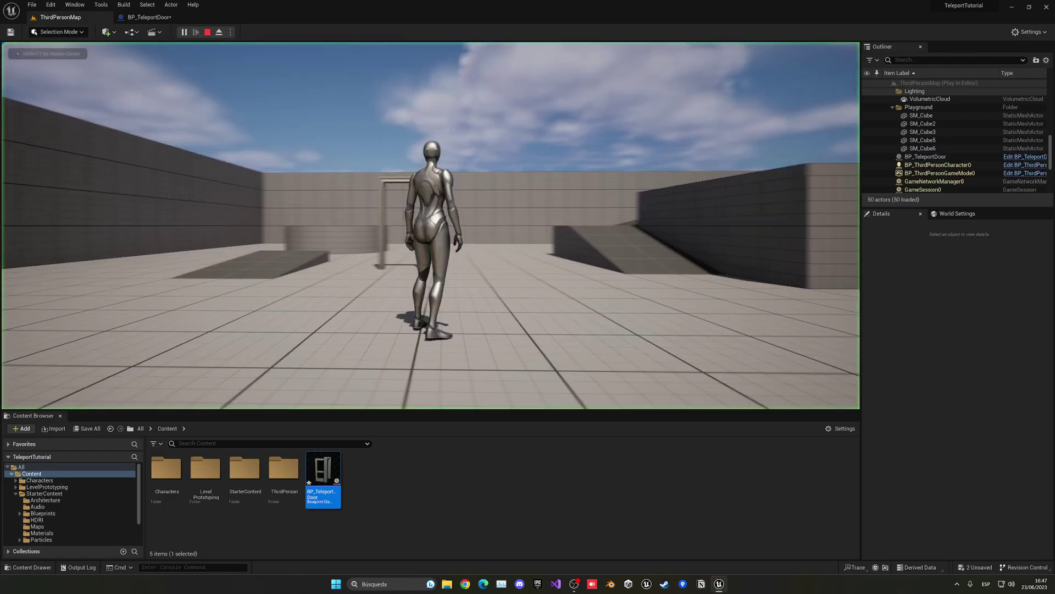
key(w)
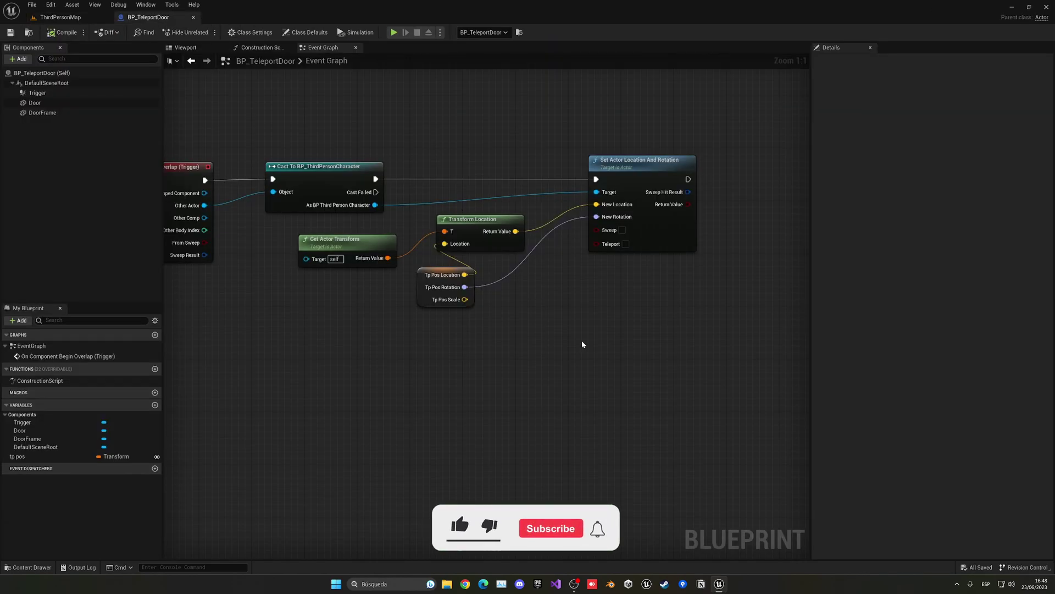
In BP_TeleportDoor's Event Graph, try Set Actor Location And Rotation's Teleport option, read its description, and leave it disabled.
right_drag(605, 313, 640, 333)
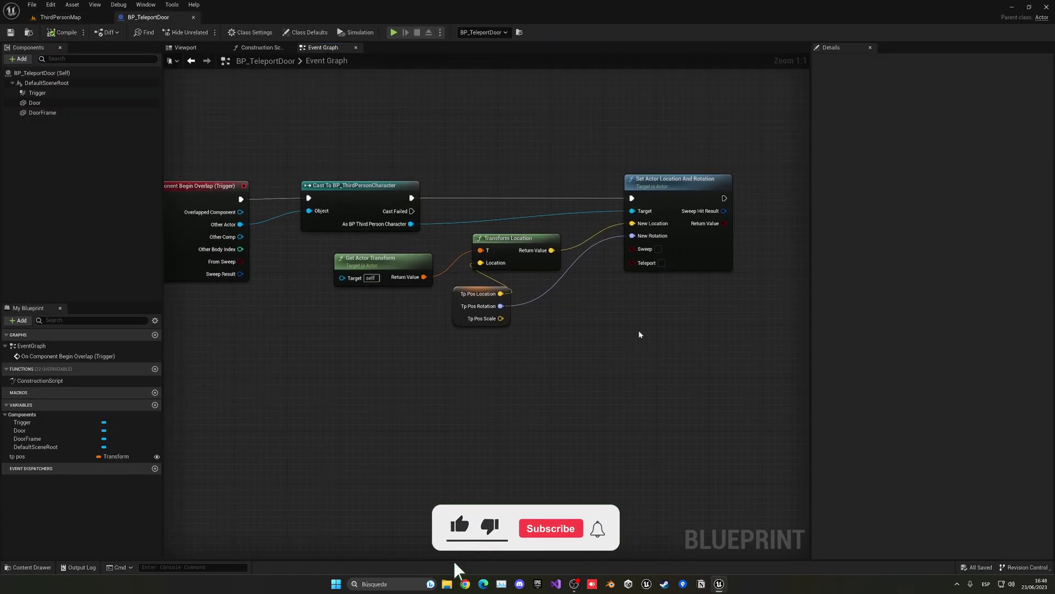
click(661, 263)
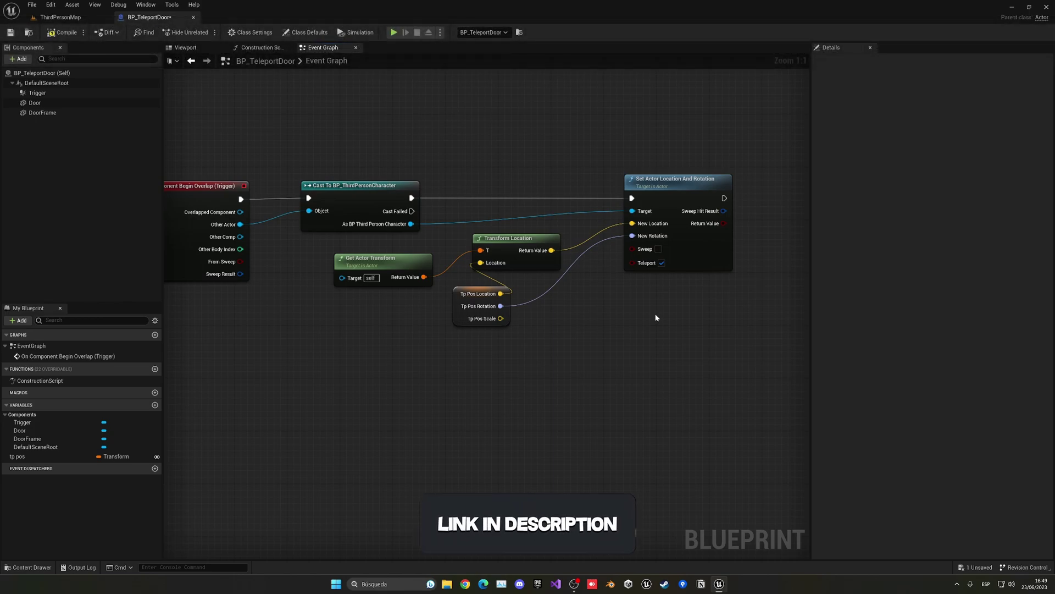
click(662, 263)
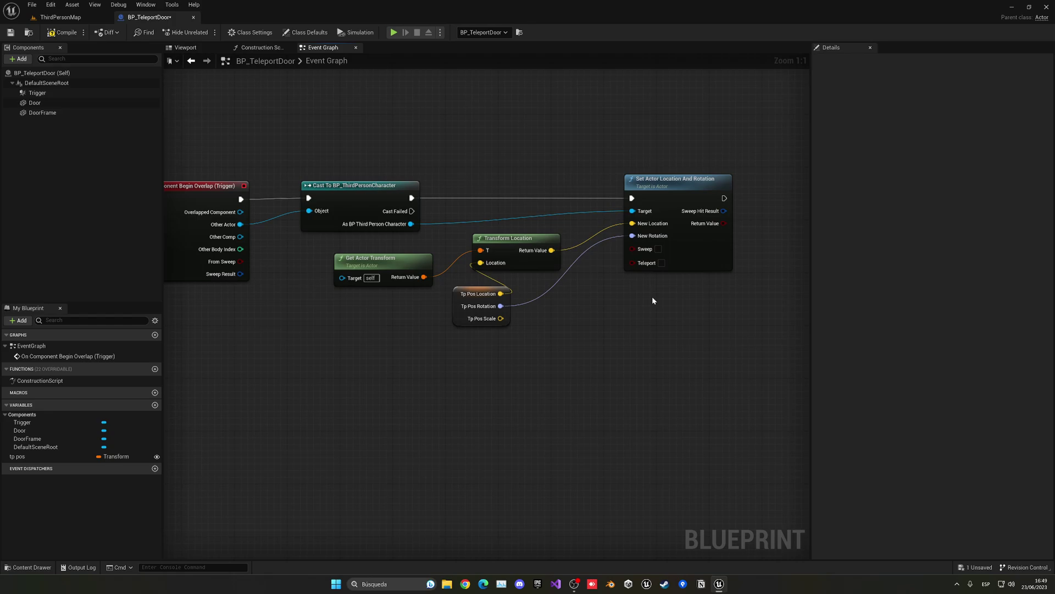
click(662, 263)
mouse_move(665, 264)
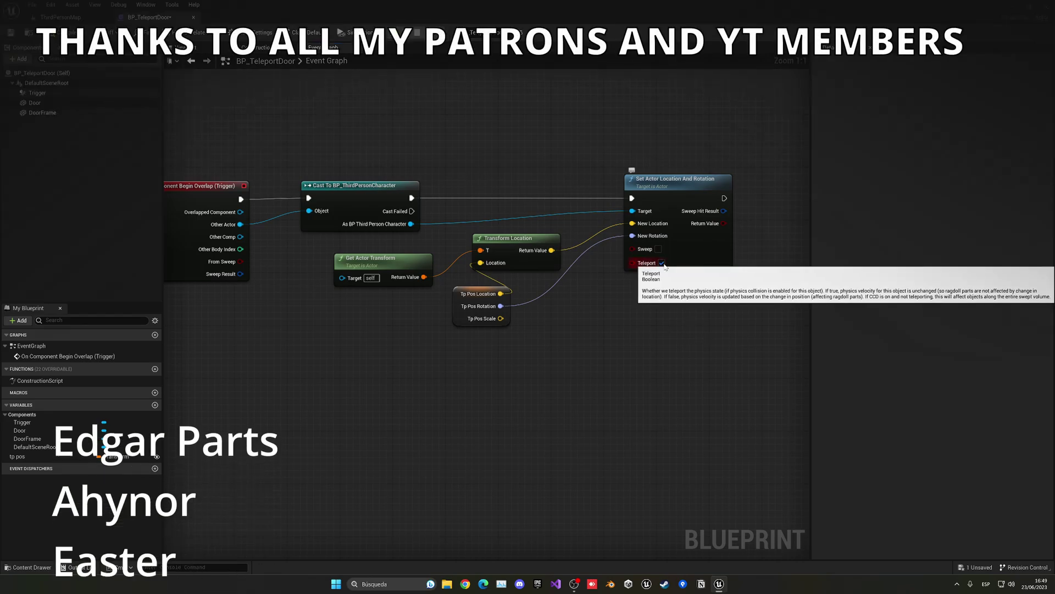
click(662, 262)
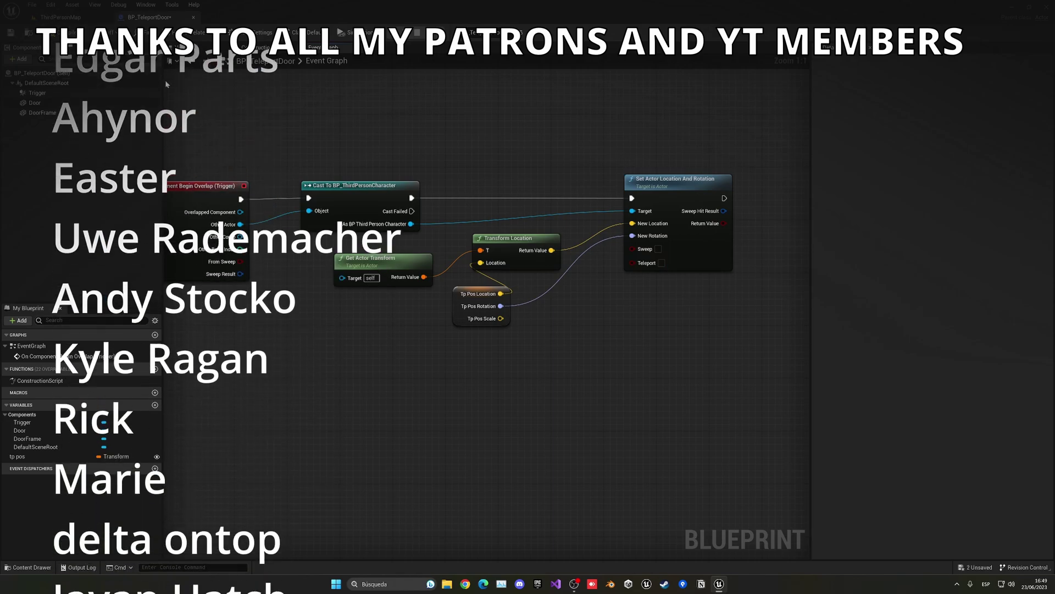
Playtest ThirdPersonMap in full screen, running the character through the teleport door and on from the arrival spot.
click(61, 17)
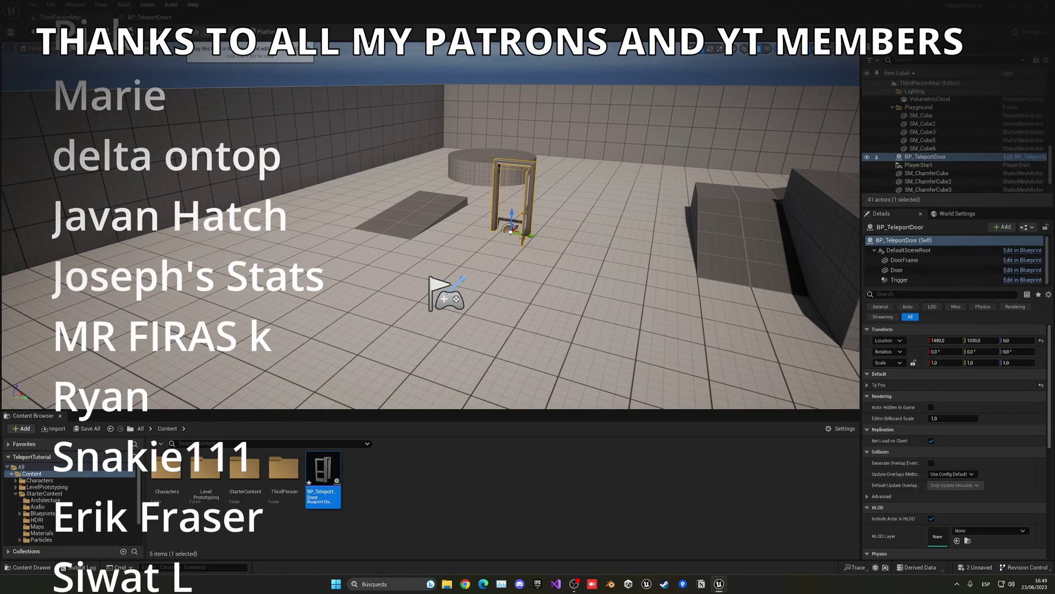
click(197, 32)
key(F11)
key(w)
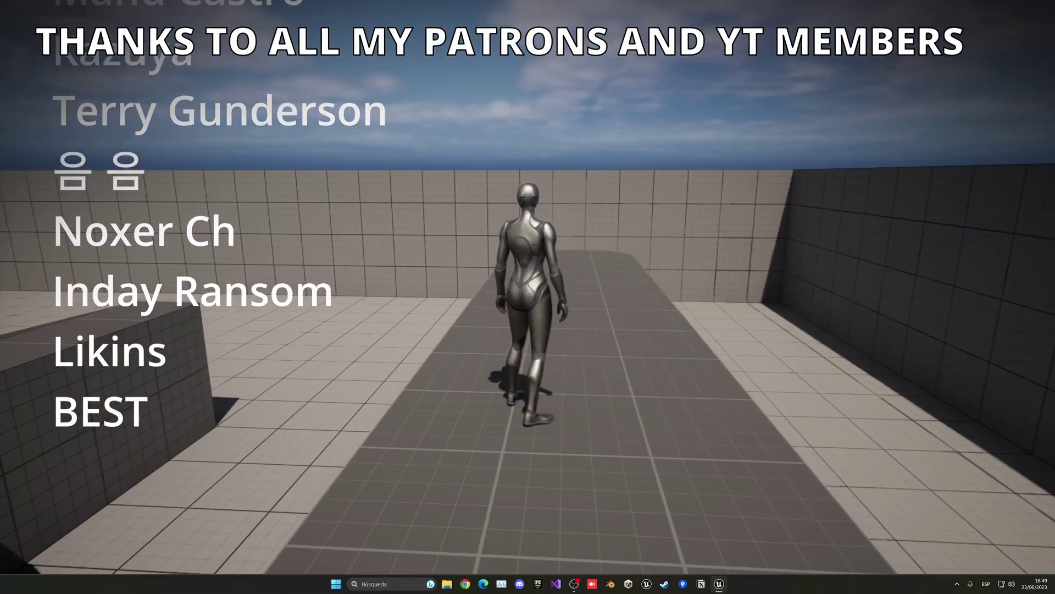
key(w)
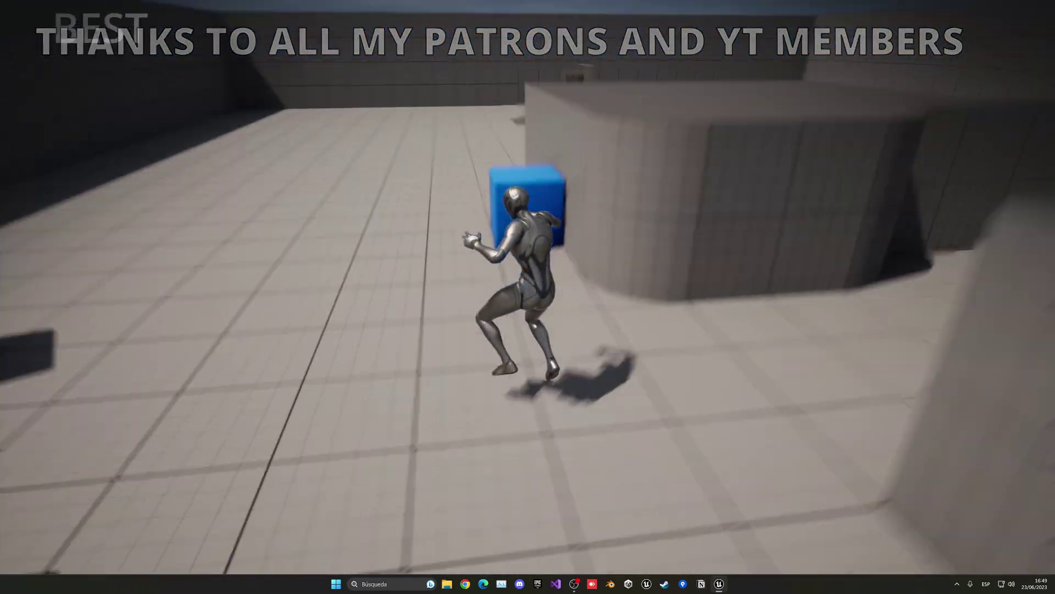